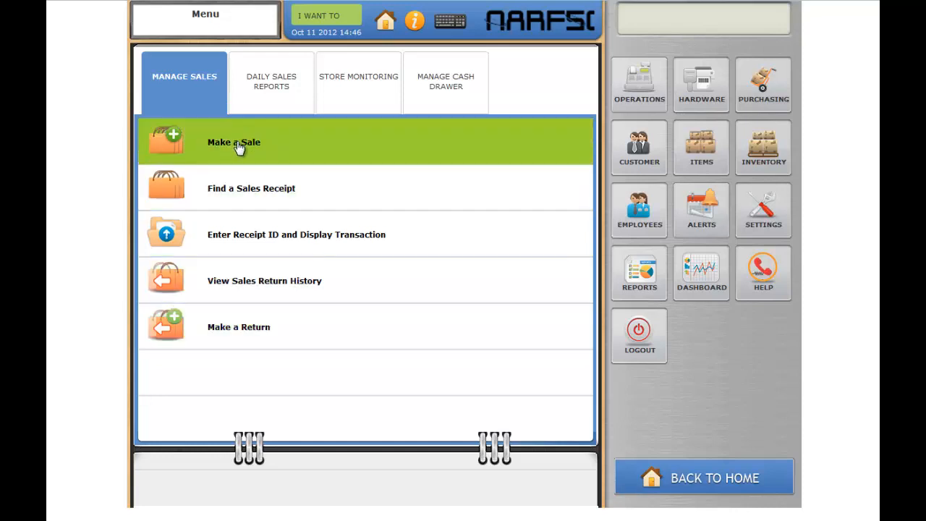
Step: Start a new sale and add Additive Servomyvces Nutrient and Bottling: Carbonation Drops from the category lists
{"action": "left_click", "coordinate": [239, 146]}
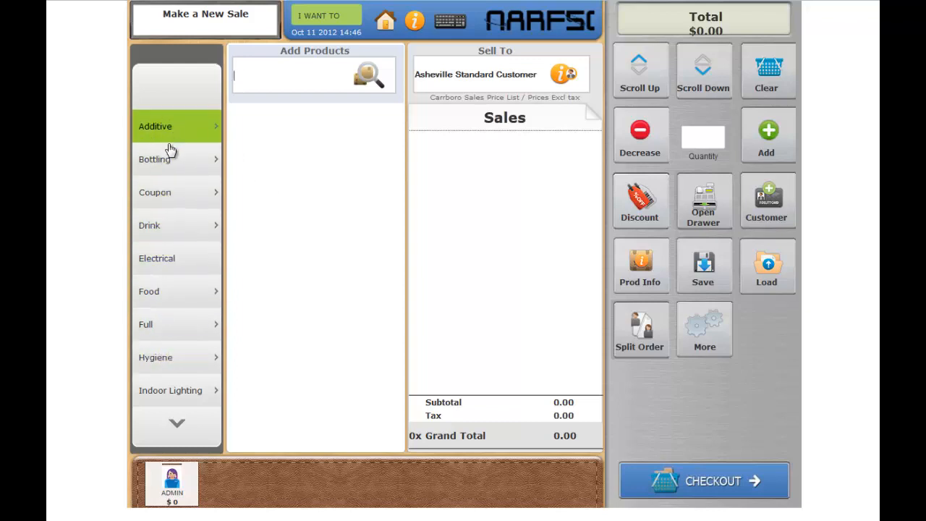
{"action": "left_click", "coordinate": [214, 128]}
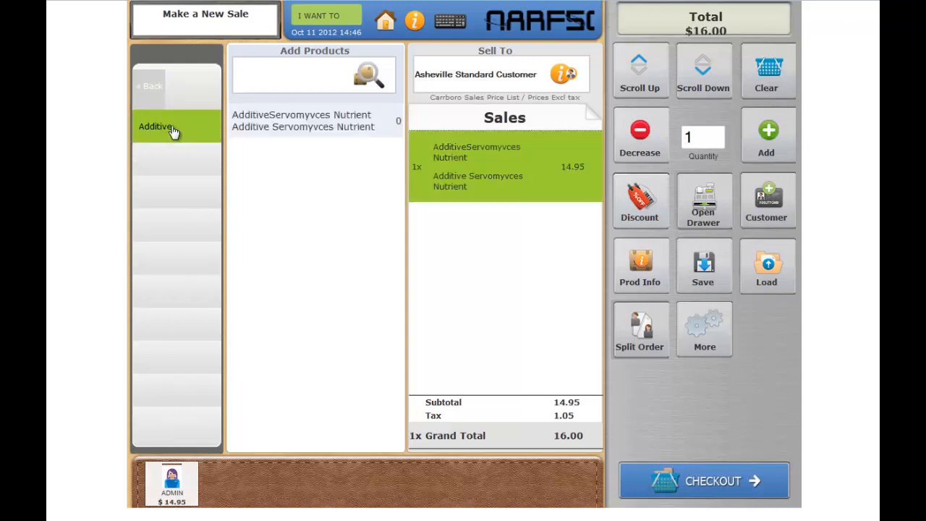
{"action": "left_click", "coordinate": [153, 90]}
{"action": "left_click", "coordinate": [167, 163]}
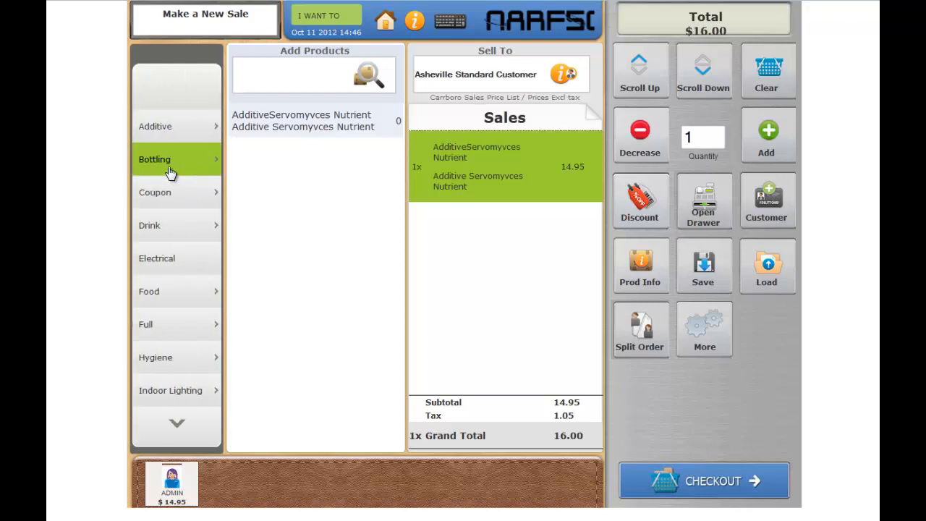
{"action": "left_click", "coordinate": [152, 87]}
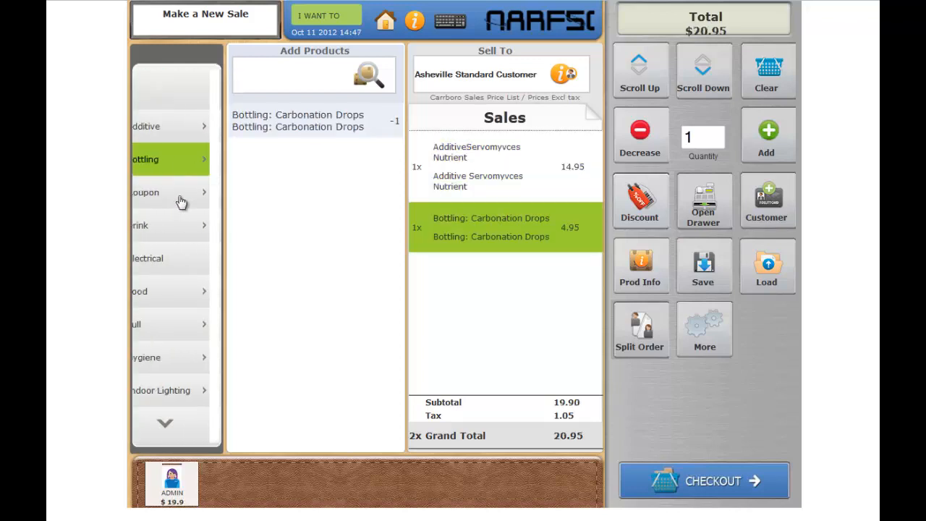
Step: Browse the Coupon and Drink category product lists, then clear all items from the sale
{"action": "left_click", "coordinate": [181, 196]}
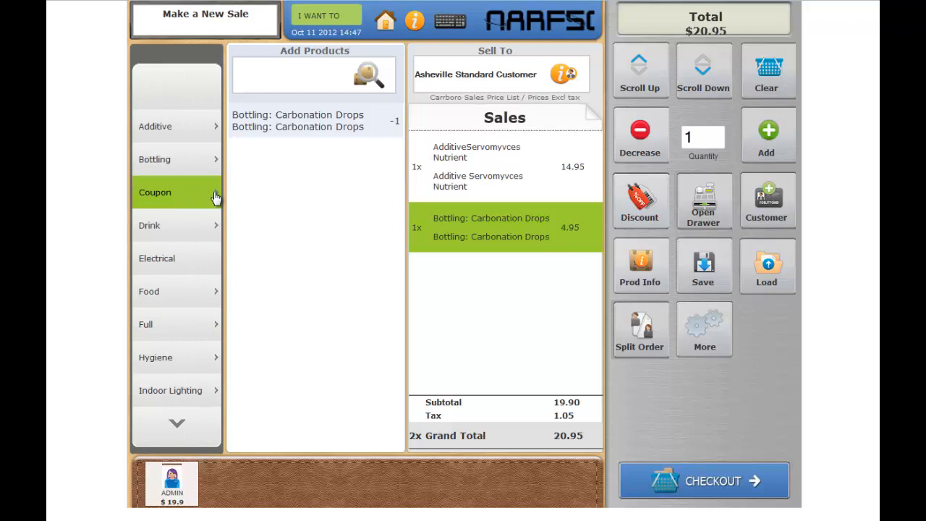
{"action": "left_click", "coordinate": [216, 198]}
{"action": "left_click", "coordinate": [149, 87]}
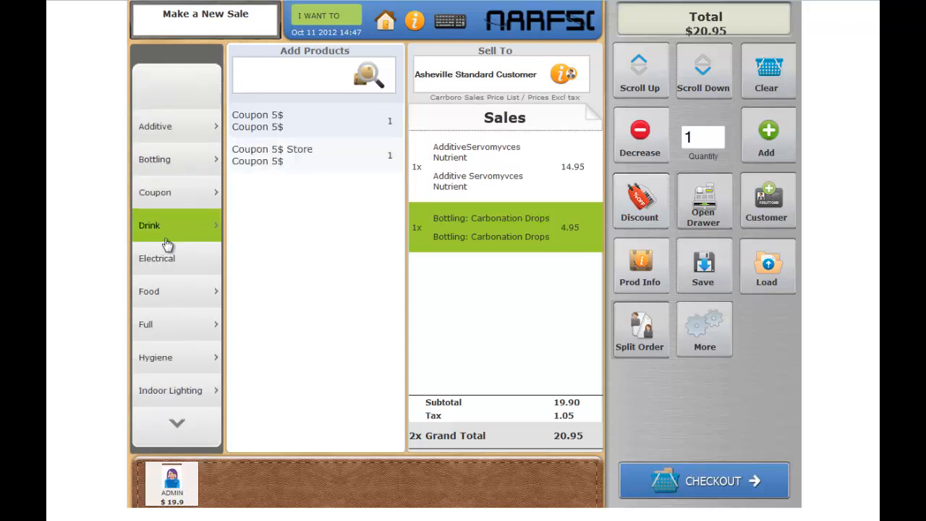
{"action": "left_click", "coordinate": [199, 233]}
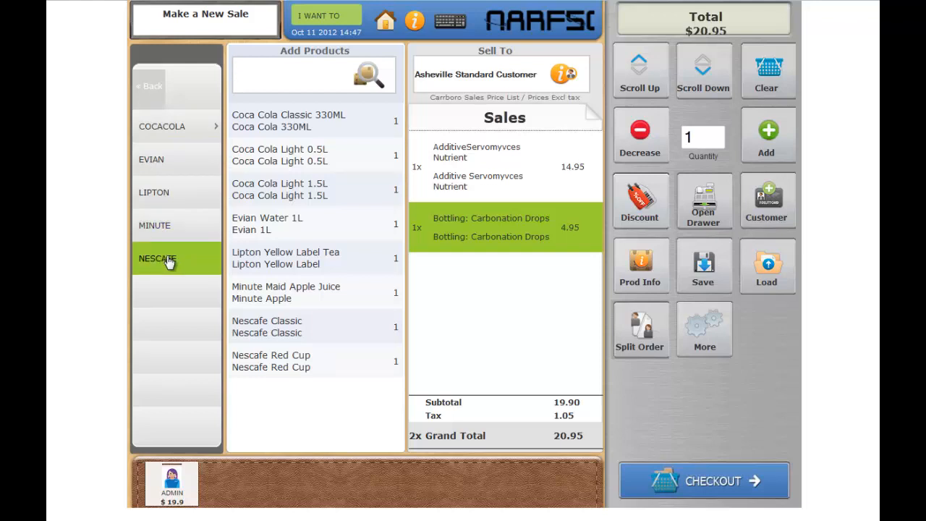
{"action": "left_click", "coordinate": [154, 87]}
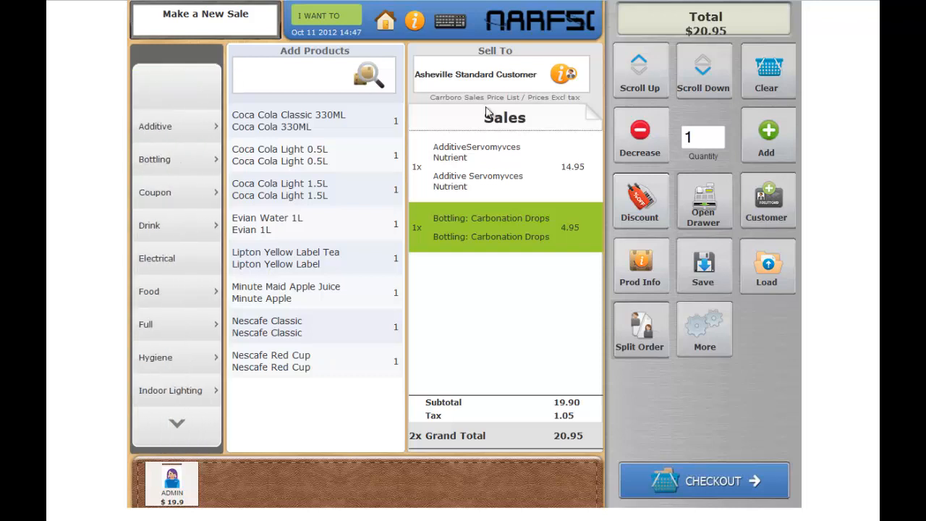
{"action": "left_click", "coordinate": [767, 75]}
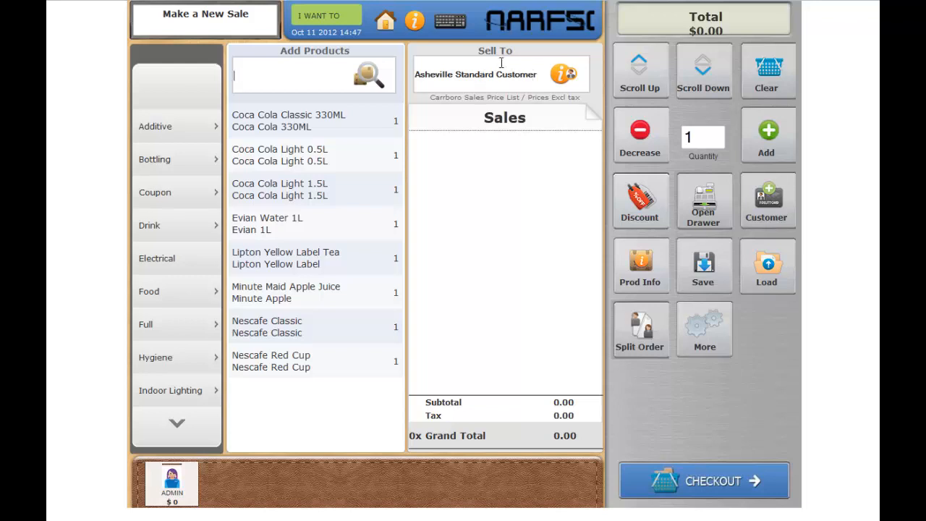
Step: Search the Sell To field for the customer by name, select them, and close the partner info card
{"action": "left_click", "coordinate": [532, 78]}
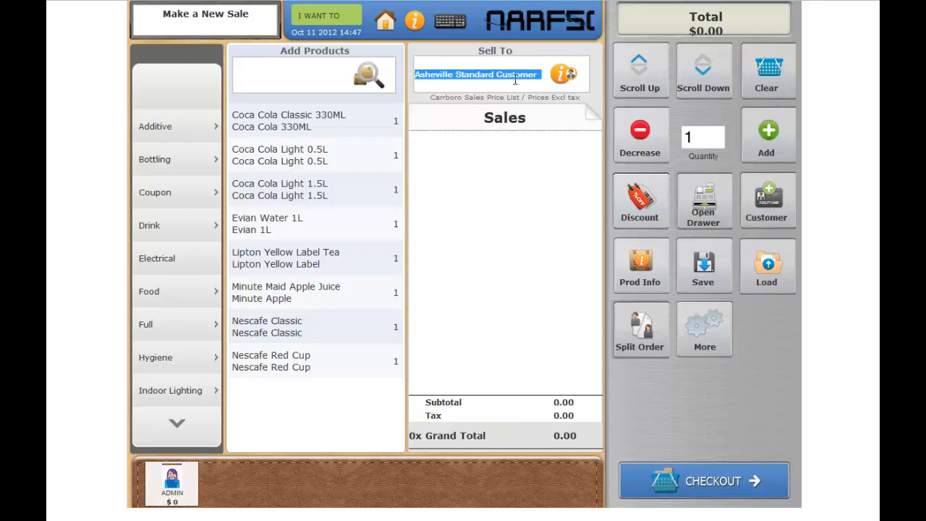
{"action": "type", "text": "ale"}
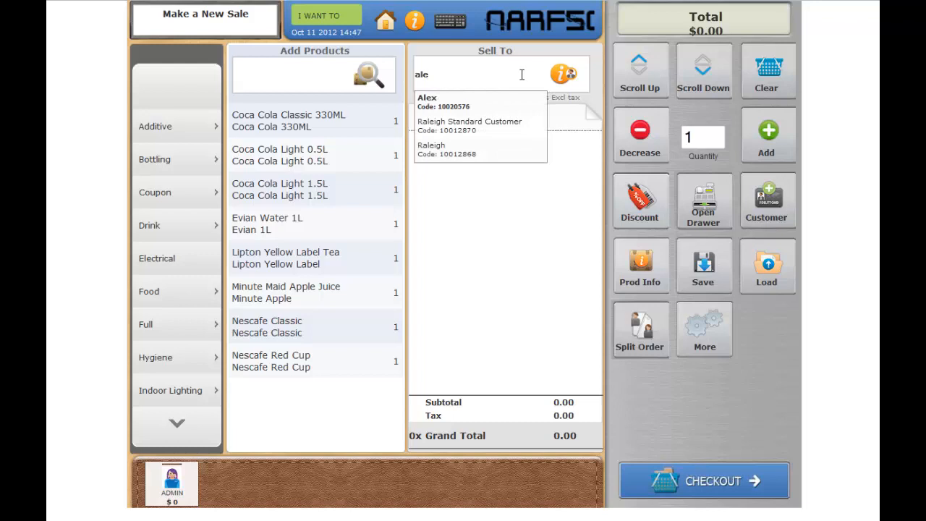
{"action": "left_click", "coordinate": [437, 103]}
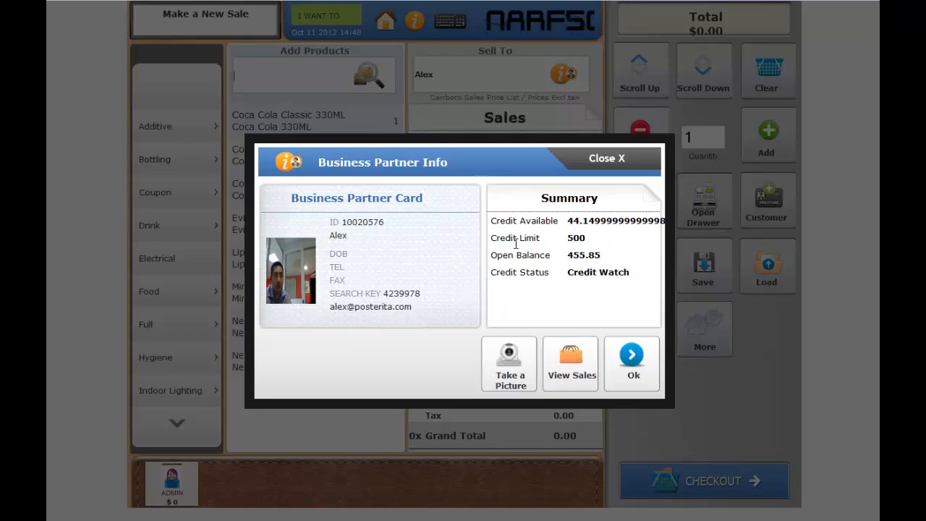
{"action": "left_click", "coordinate": [632, 356]}
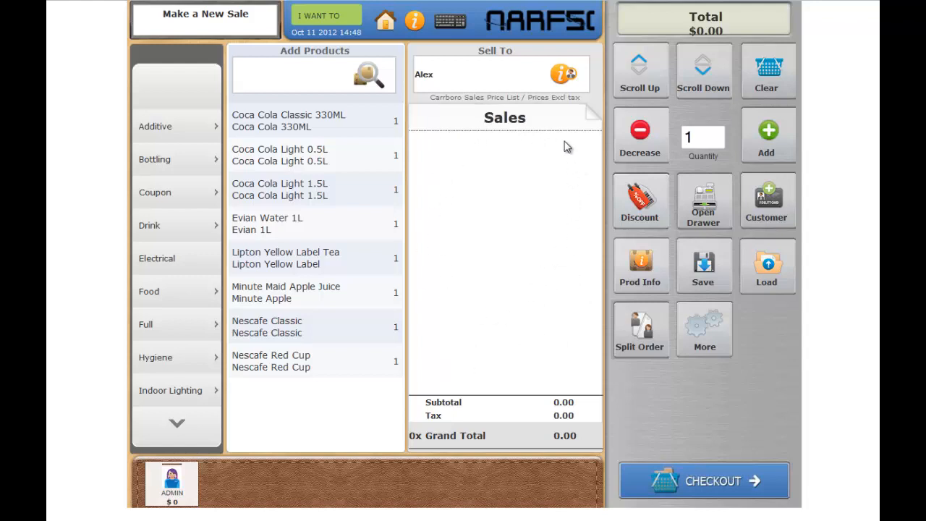
Step: Add Coca Cola Light 0.5L to the sale twice and give the second line a 20% item discount
{"action": "left_click", "coordinate": [287, 158]}
{"action": "left_click", "coordinate": [287, 158]}
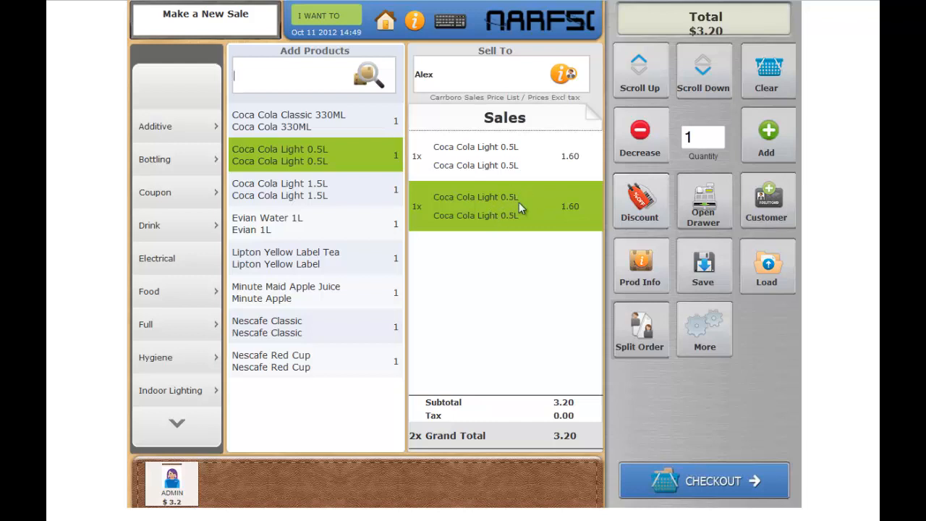
{"action": "left_click", "coordinate": [628, 201]}
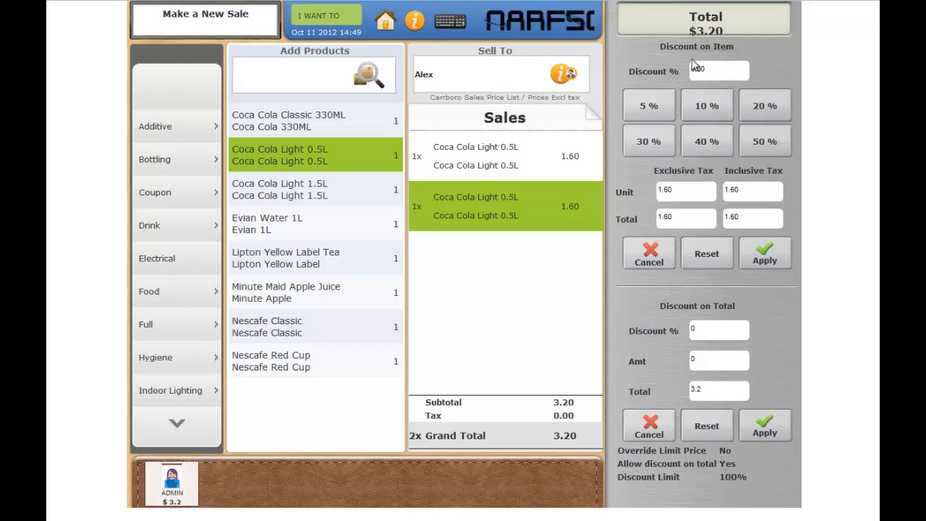
{"action": "left_click", "coordinate": [756, 108]}
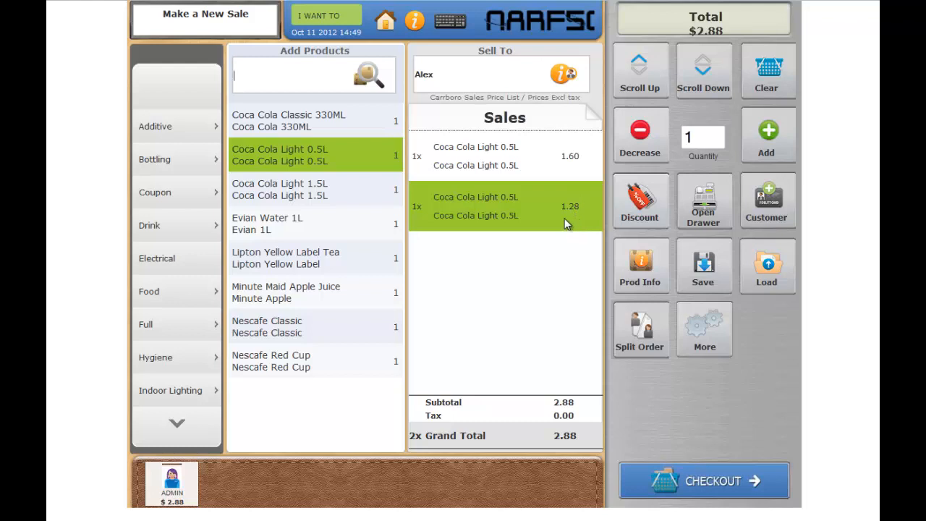
Step: Set the undiscounted Coca Cola Light 0.5L line's quantity to 10
{"action": "left_click", "coordinate": [477, 161]}
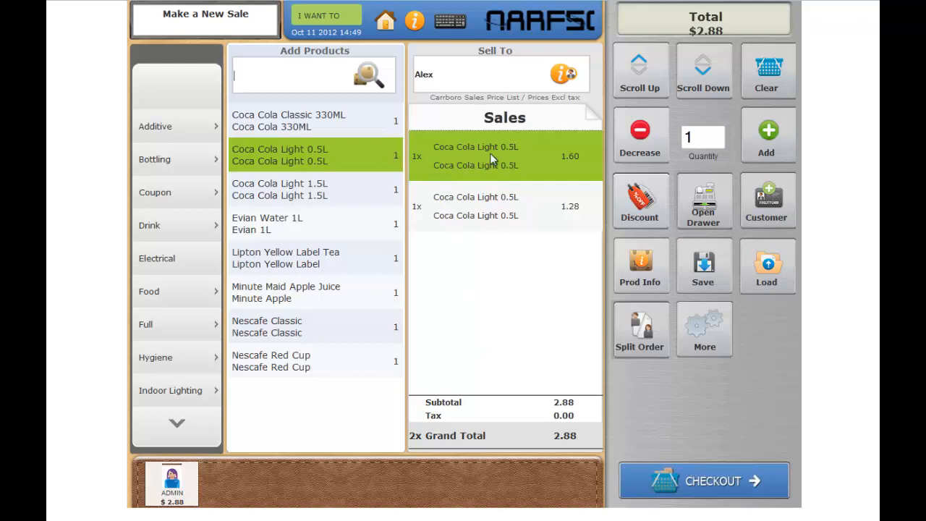
{"action": "left_click", "coordinate": [769, 134]}
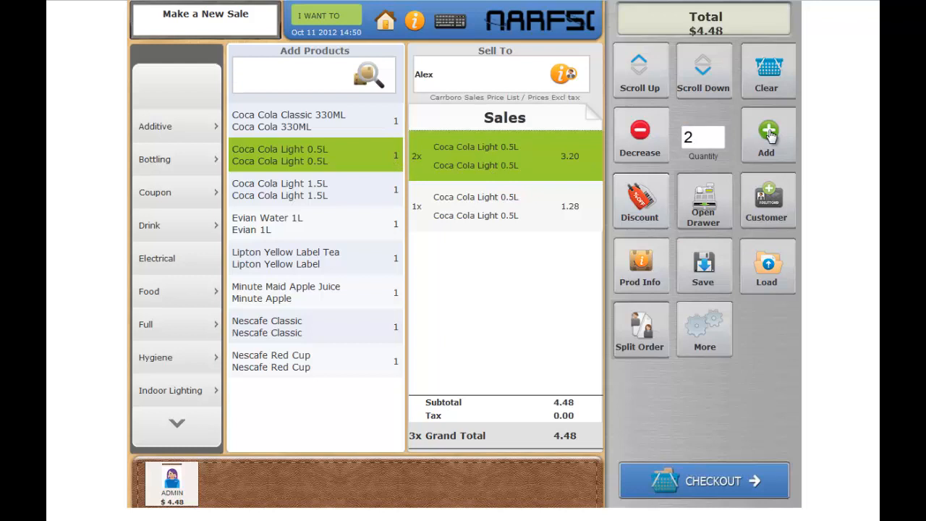
{"action": "left_click", "coordinate": [769, 134]}
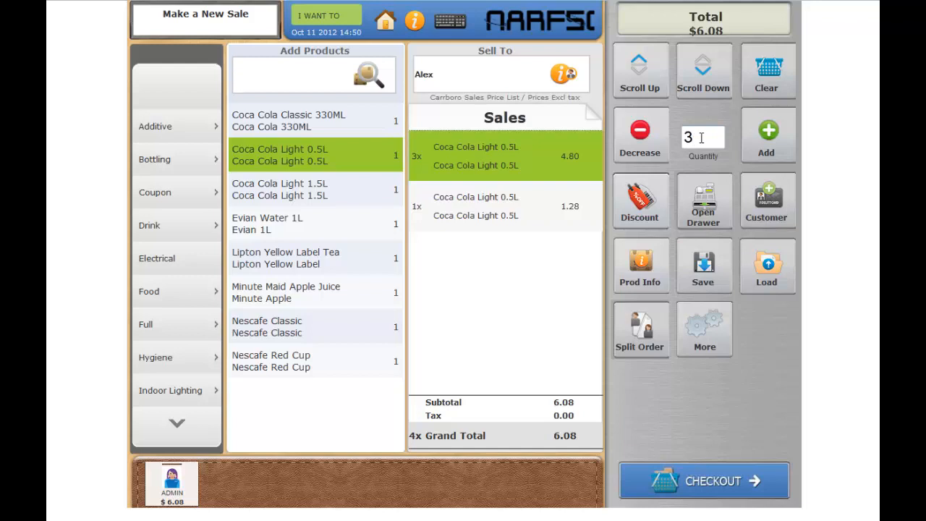
{"action": "left_click_drag", "start_coordinate": [701, 138], "coordinate": [673, 143]}
{"action": "type", "text": "10"}
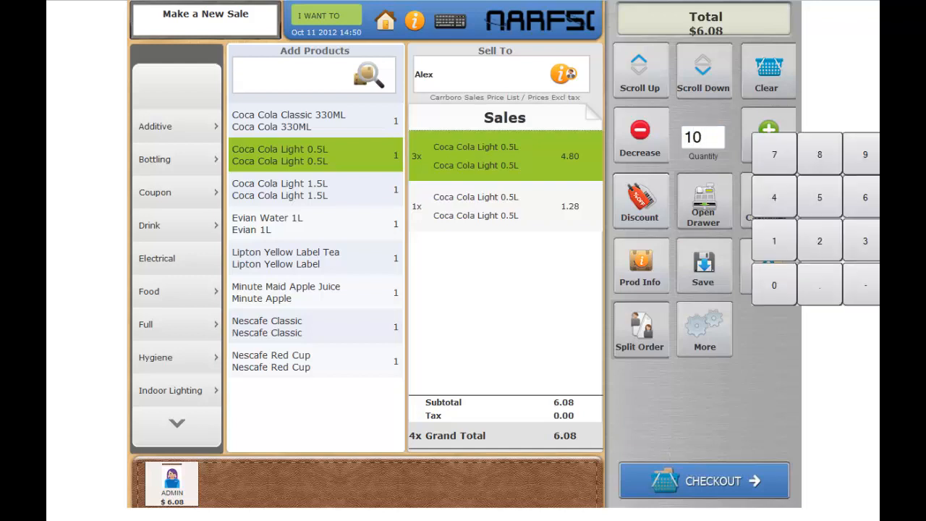
{"action": "left_click", "coordinate": [760, 377]}
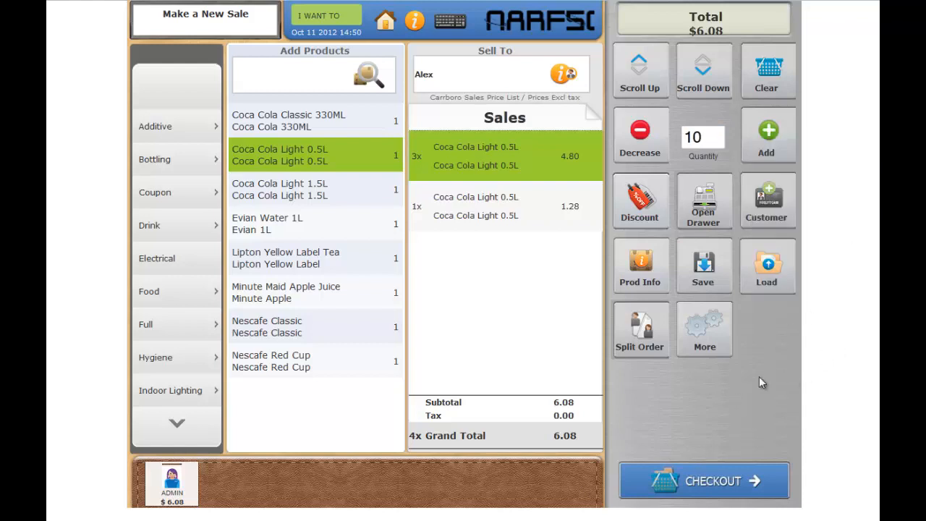
{"action": "left_click", "coordinate": [530, 158]}
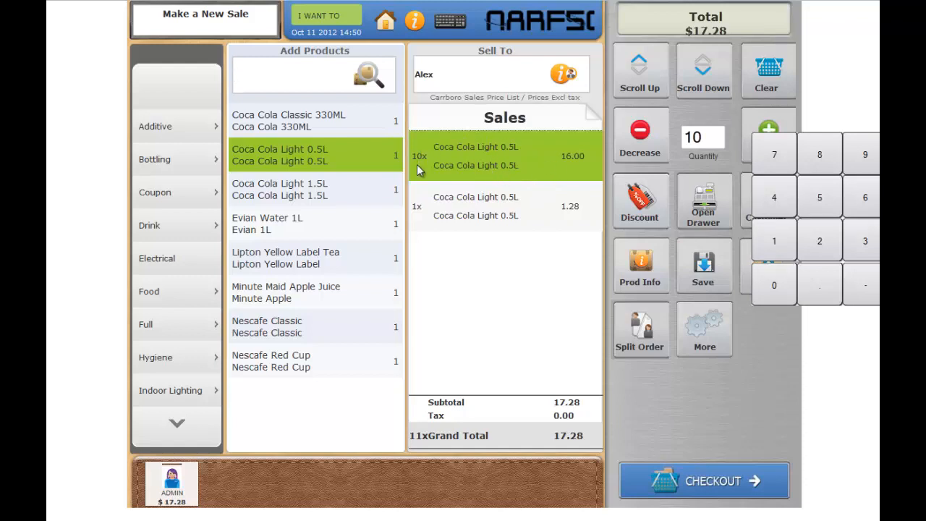
{"action": "left_click", "coordinate": [697, 276]}
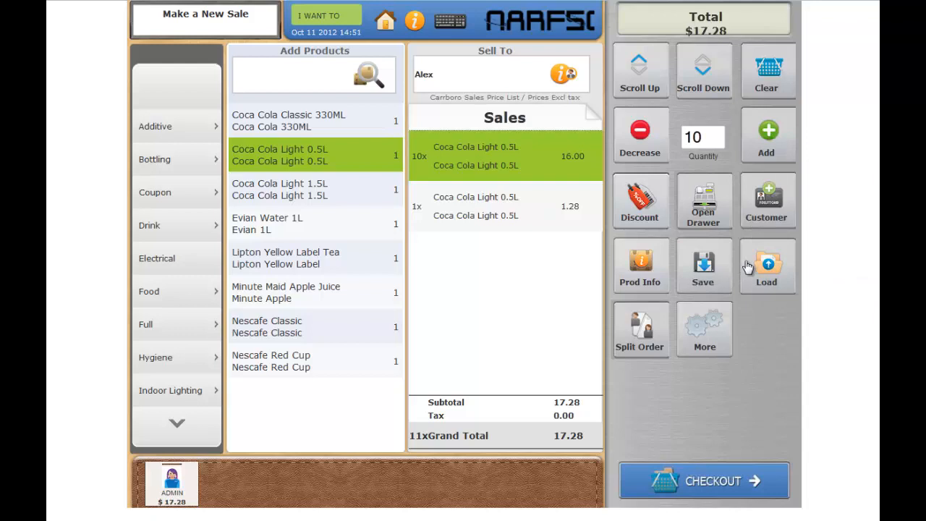
Step: View the product info for Coca Cola Light 0.5L and close it
{"action": "left_click", "coordinate": [640, 262]}
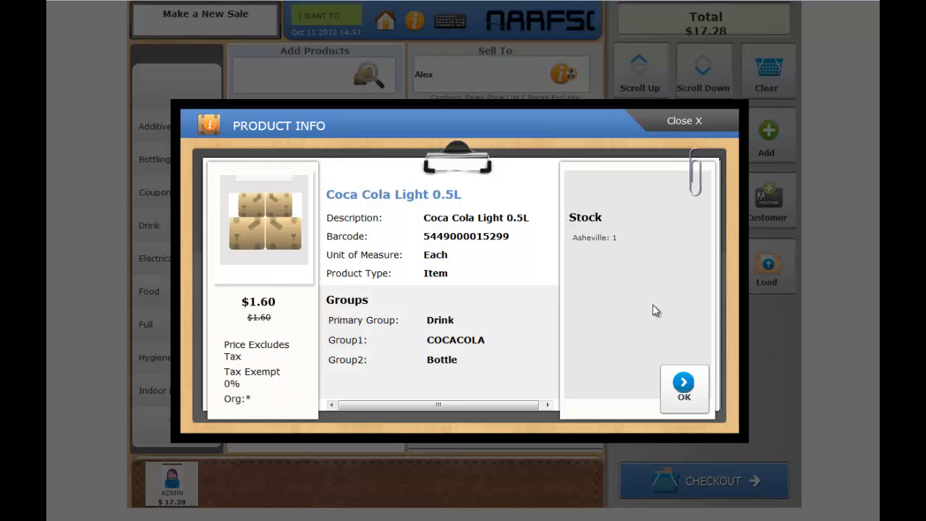
{"action": "left_click", "coordinate": [683, 386]}
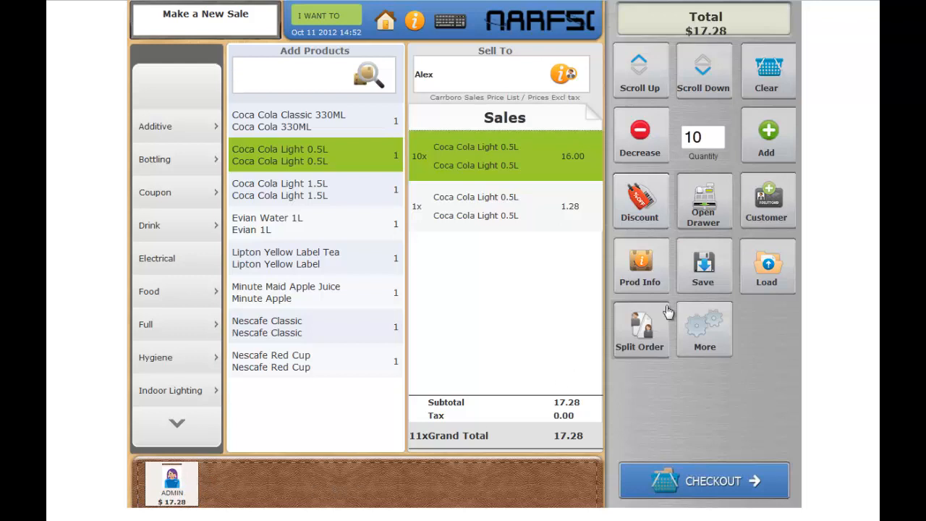
Step: Open the extra sale options and inspect the Back Date dialog and the location list without changing them
{"action": "left_click", "coordinate": [701, 343]}
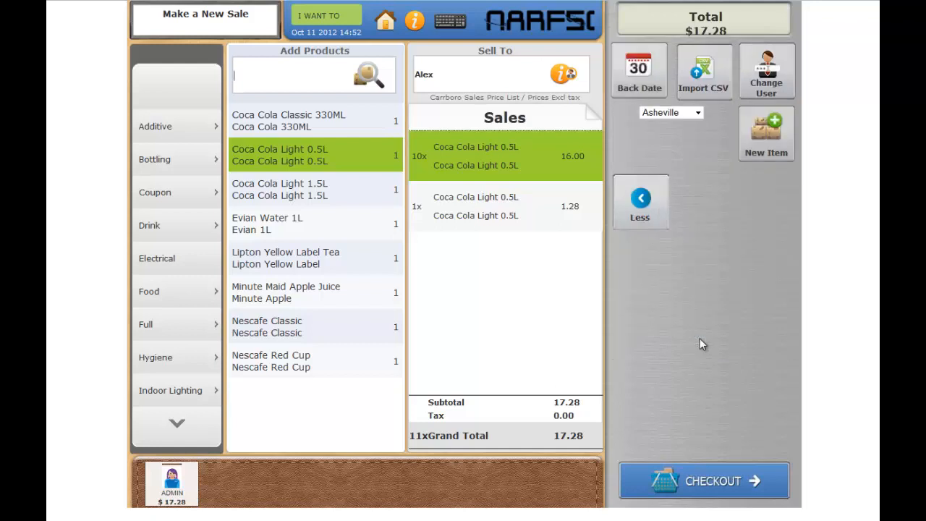
{"action": "left_click", "coordinate": [647, 78]}
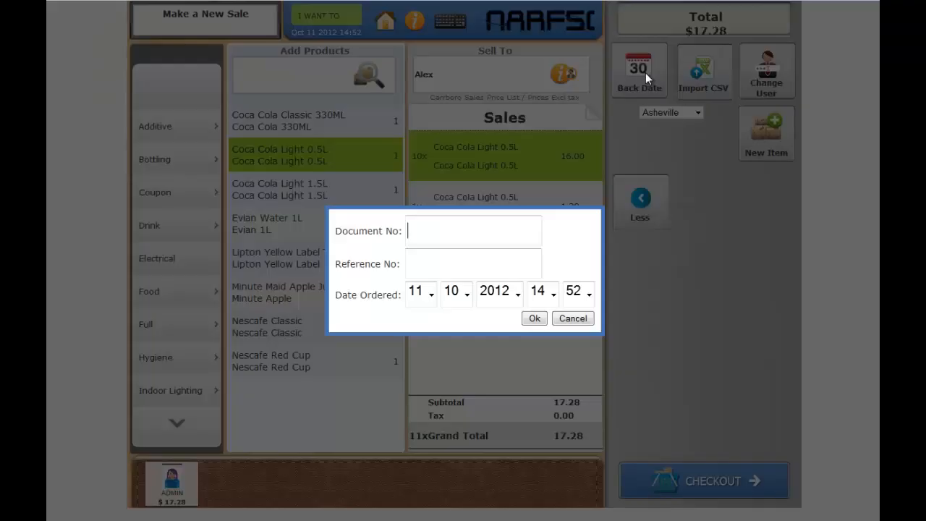
{"action": "left_click", "coordinate": [590, 318]}
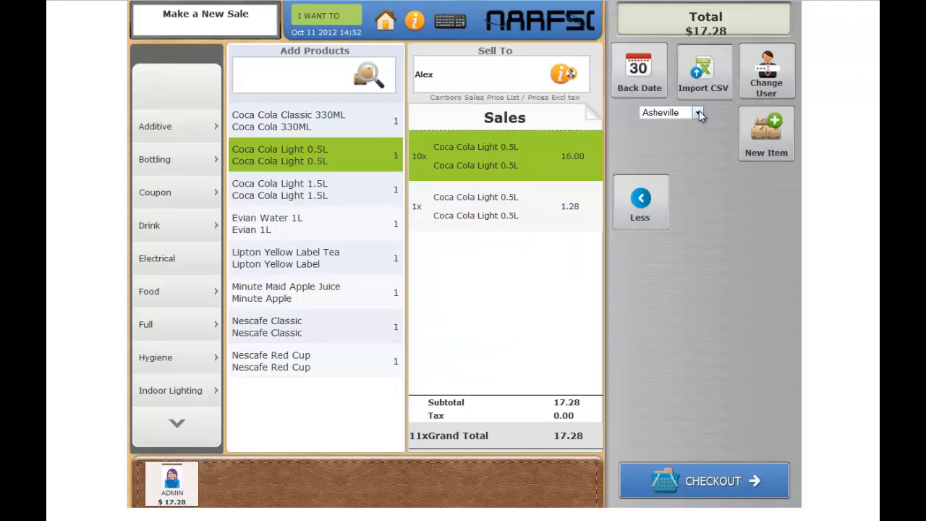
{"action": "left_click", "coordinate": [699, 113]}
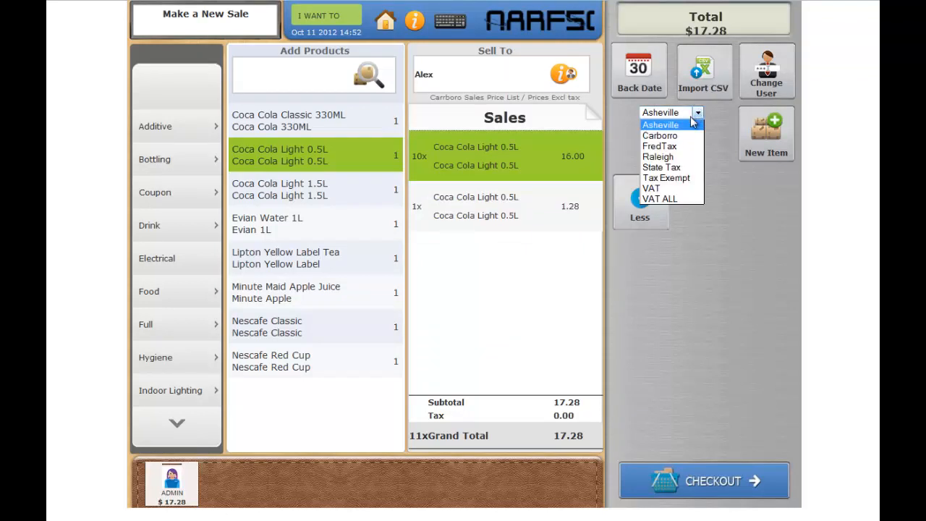
{"action": "left_click", "coordinate": [700, 113]}
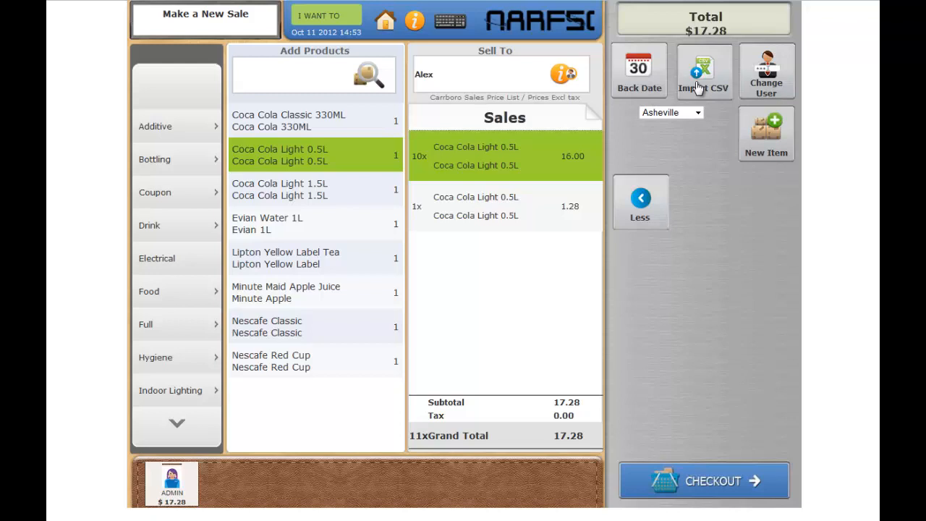
Step: Open Change User, cancel the PIN prompt, and return to the main sale options
{"action": "left_click", "coordinate": [754, 79]}
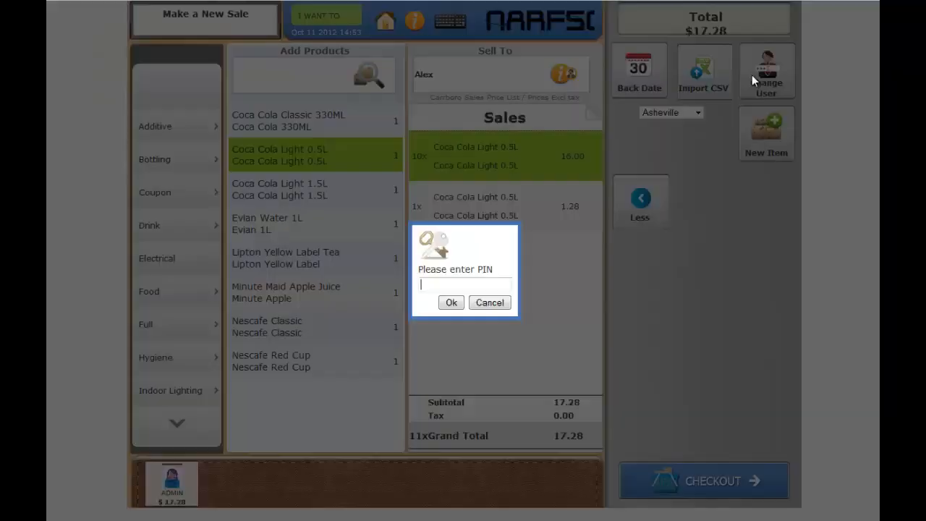
{"action": "left_click", "coordinate": [505, 307]}
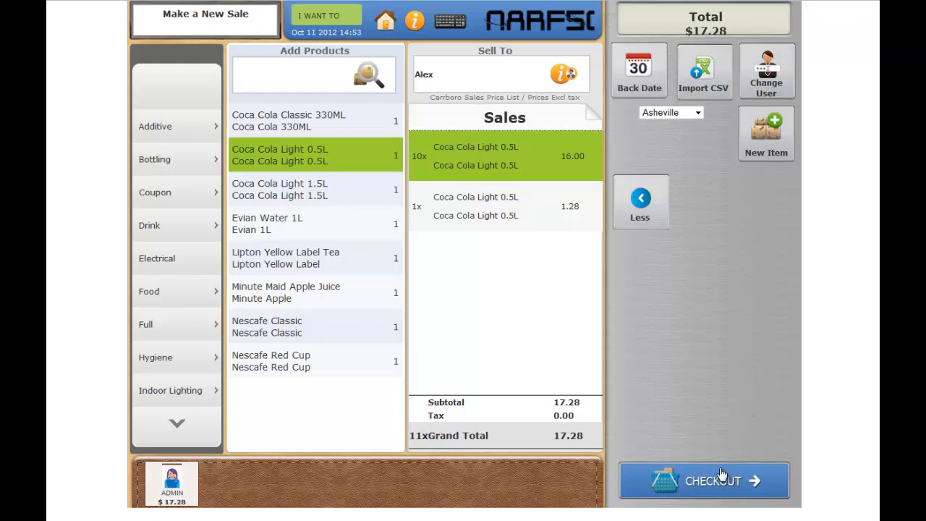
{"action": "left_click", "coordinate": [660, 216]}
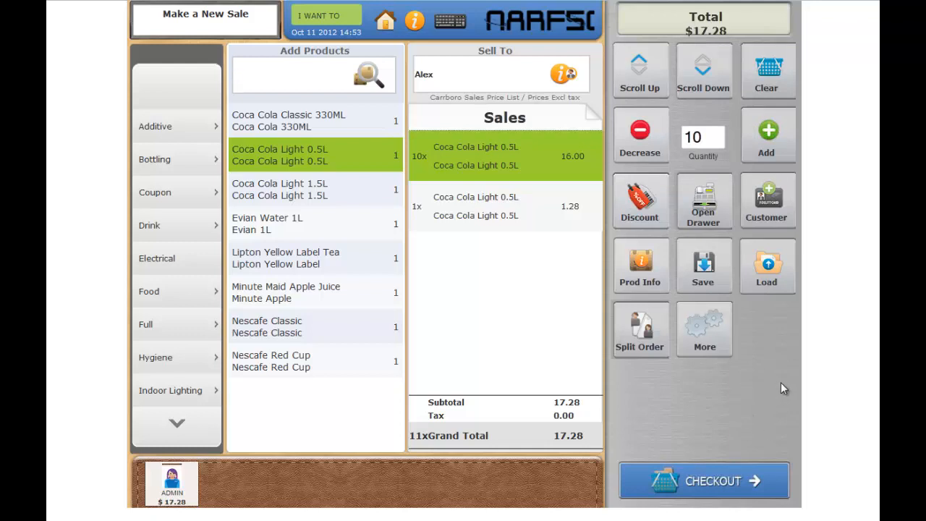
Step: Check out the sale with a cash payment, tendering 20
{"action": "left_click", "coordinate": [746, 492]}
{"action": "left_click", "coordinate": [390, 249]}
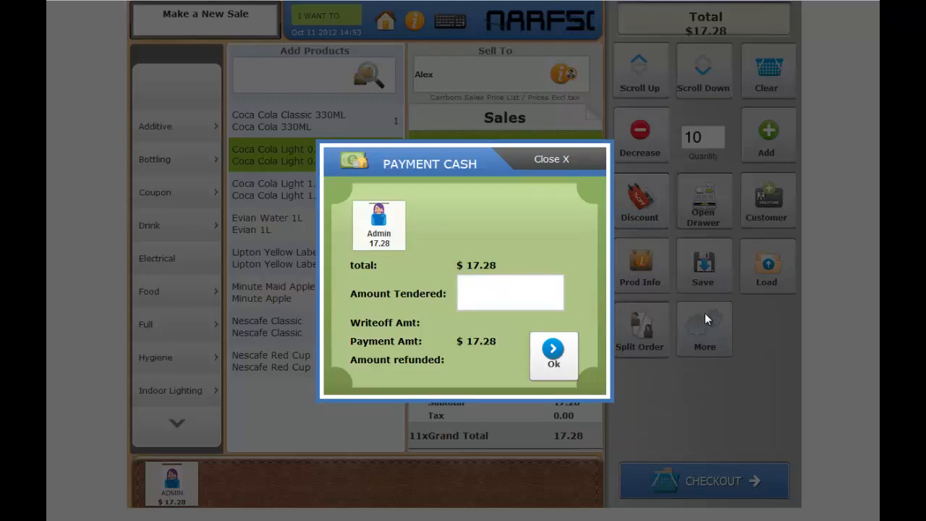
{"action": "type", "text": "20"}
{"action": "key", "text": "Return"}
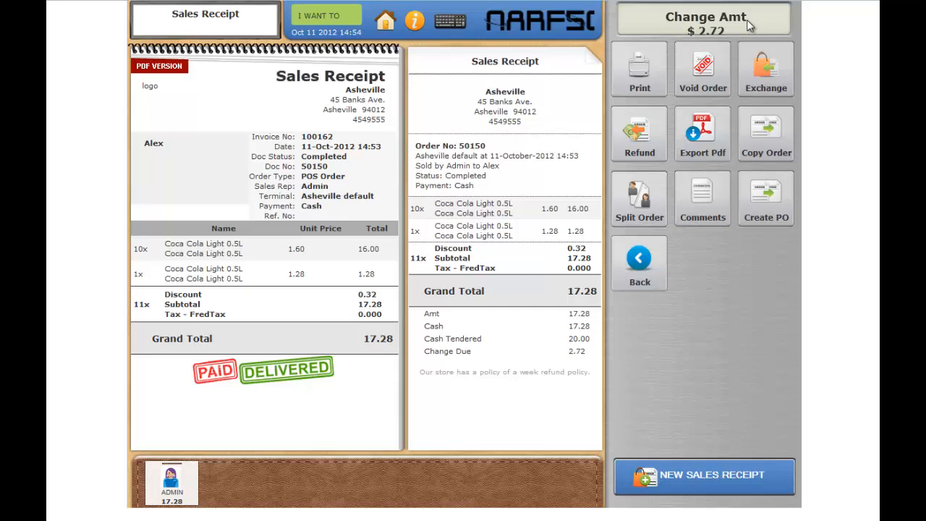
Step: Start a new sale and add Bottling: Carbonation Drops and Coca Cola Light 0.5L from the Drink category
{"action": "left_click", "coordinate": [678, 479]}
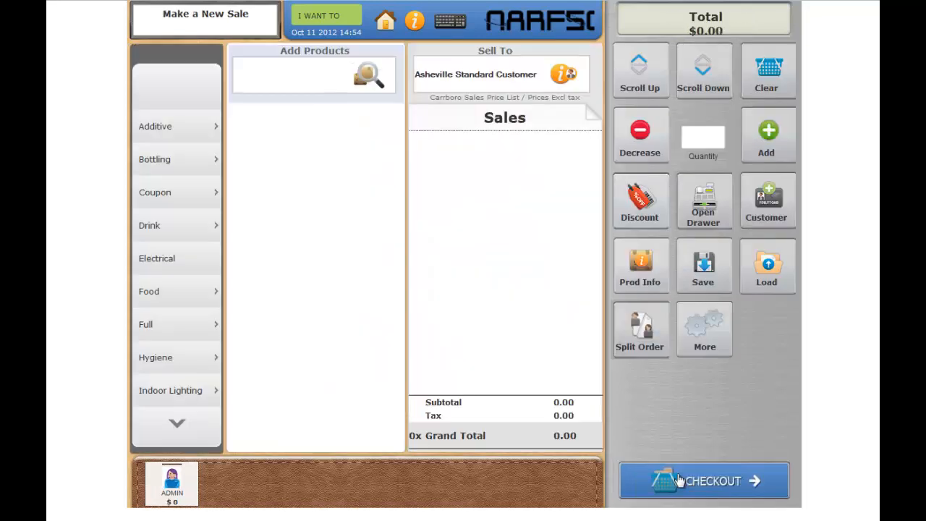
{"action": "left_click", "coordinate": [206, 163]}
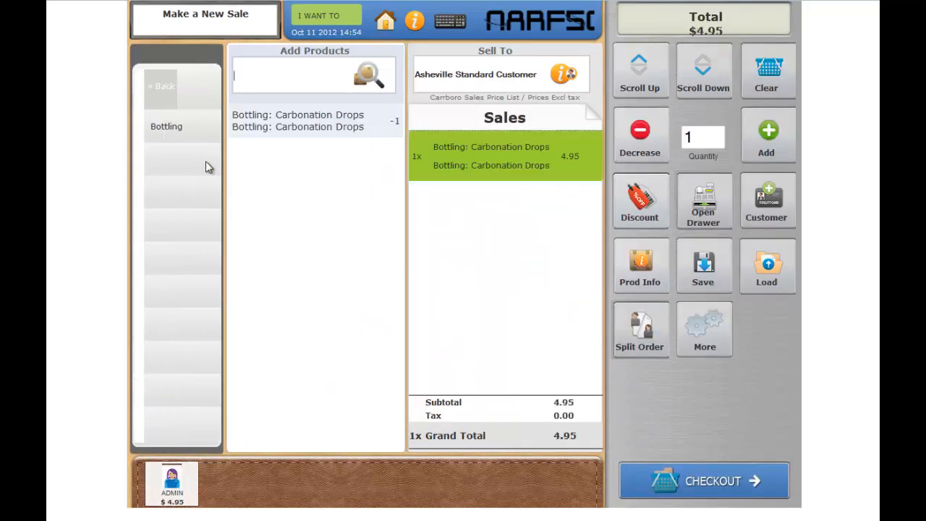
{"action": "left_click", "coordinate": [153, 87]}
{"action": "left_click", "coordinate": [201, 231]}
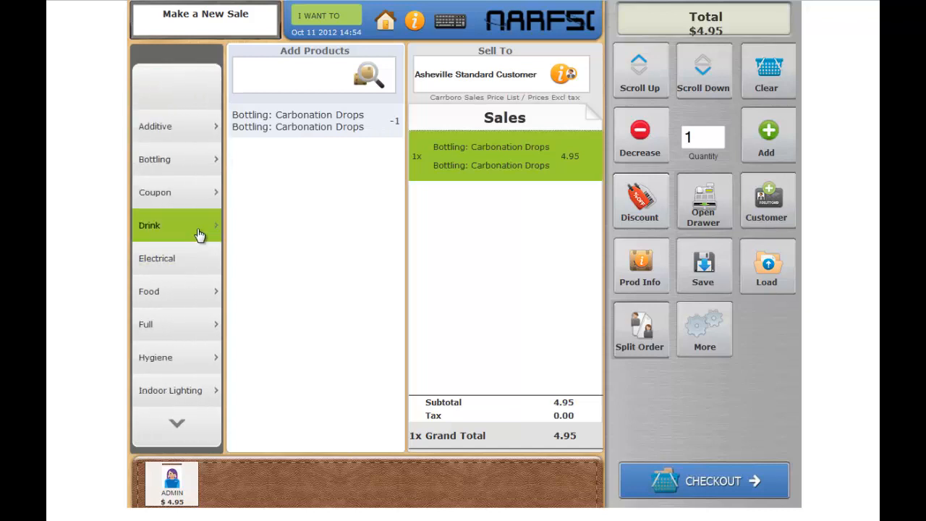
{"action": "left_click", "coordinate": [325, 167]}
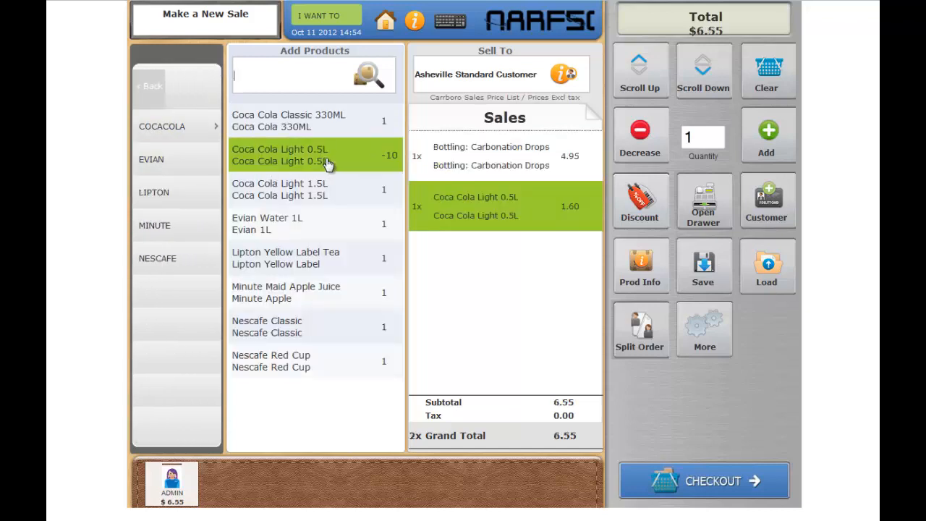
Step: Check out the sale with a check payment, entering the check number and confirming
{"action": "left_click", "coordinate": [715, 481]}
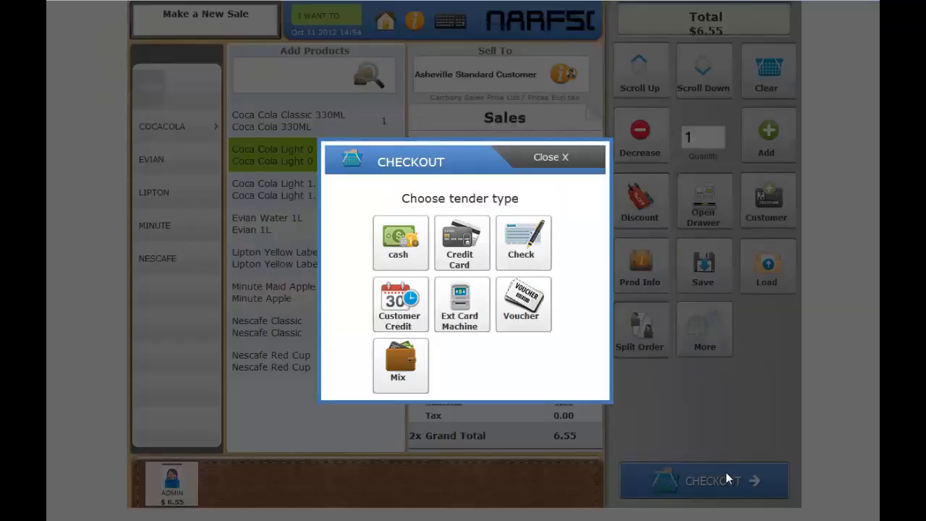
{"action": "left_click", "coordinate": [523, 242]}
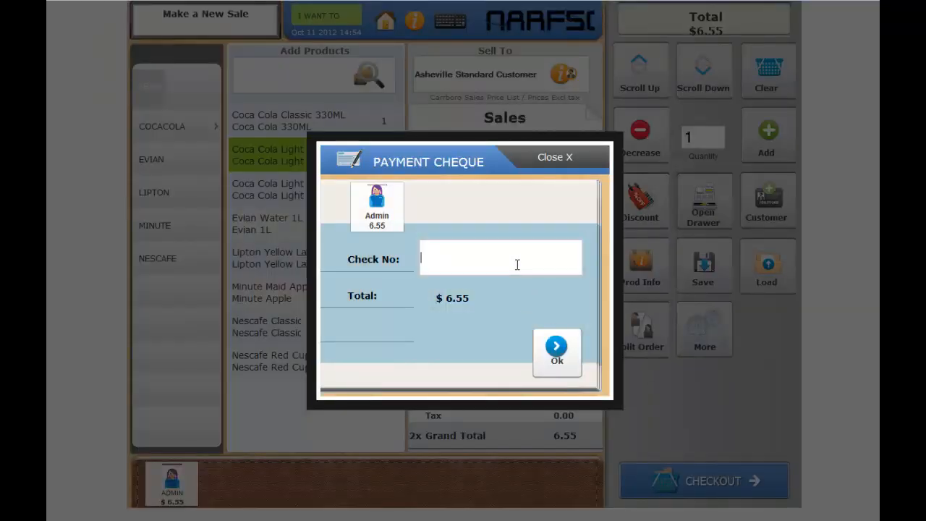
{"action": "type", "text": "125"}
{"action": "left_click", "coordinate": [557, 349]}
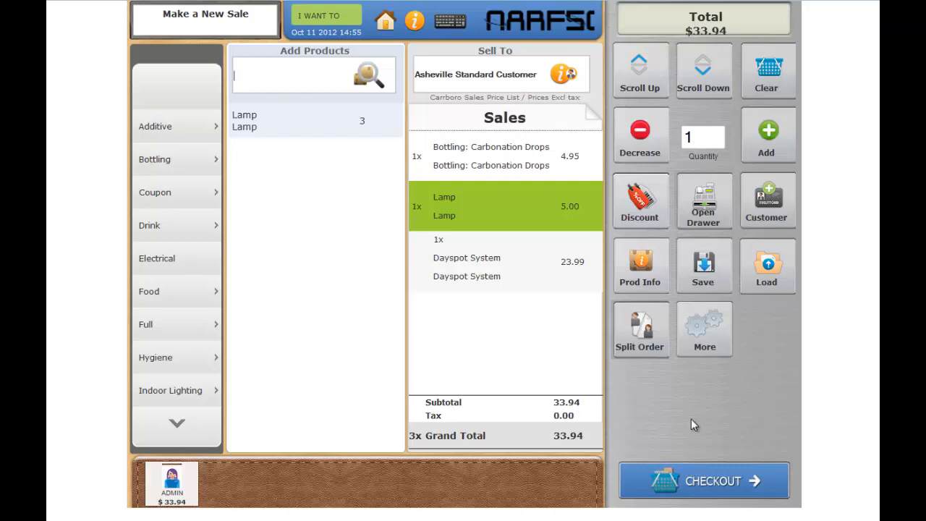
Step: Open a credit card payment for the sale, try Process and the manual card number option, then cancel
{"action": "left_click", "coordinate": [727, 488]}
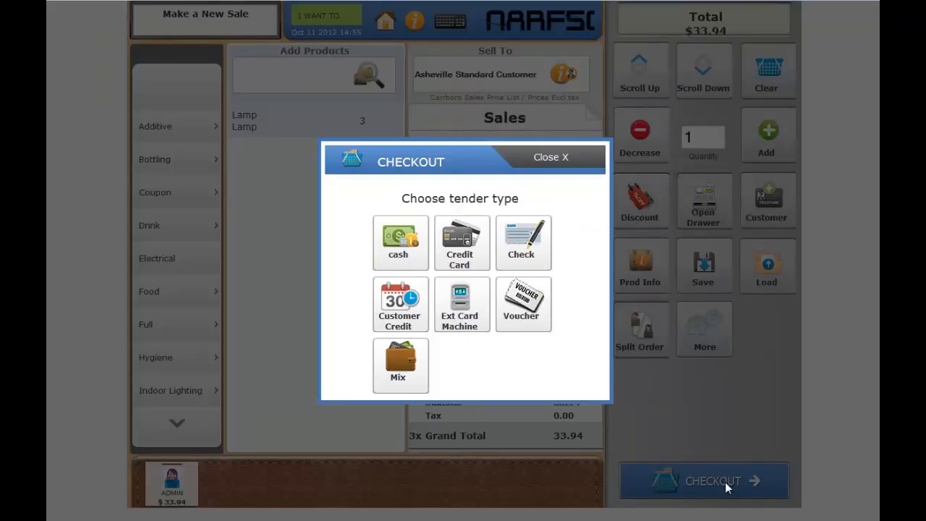
{"action": "left_click", "coordinate": [465, 239]}
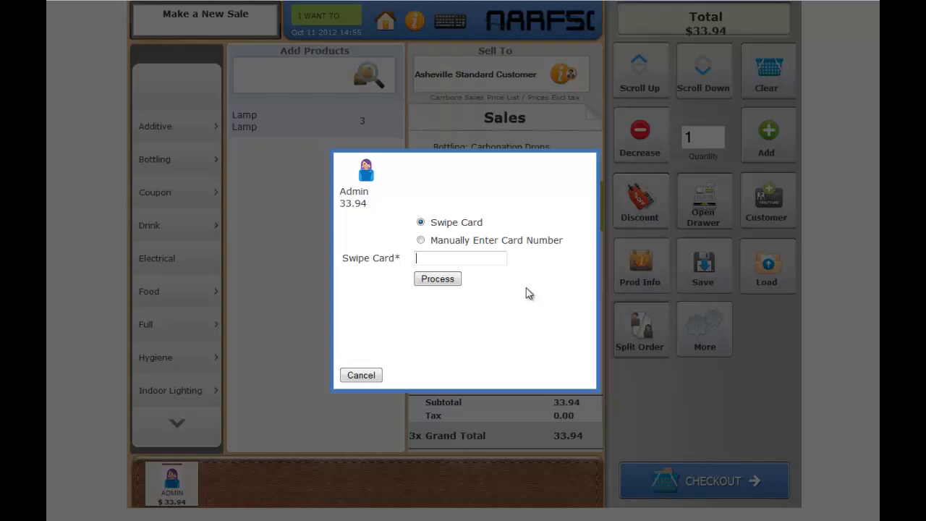
{"action": "left_click", "coordinate": [440, 280]}
{"action": "left_click", "coordinate": [500, 243]}
{"action": "left_click", "coordinate": [360, 376]}
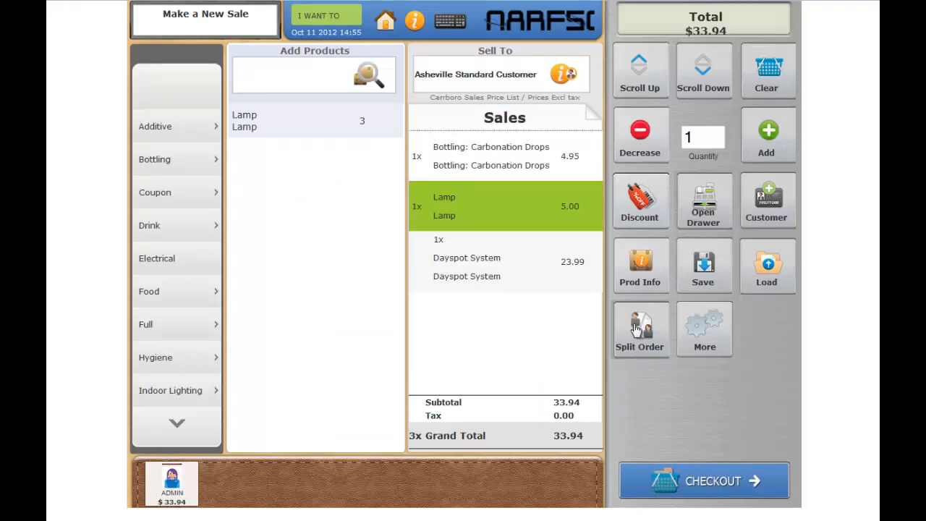
Step: Start a new sale with Additive Servomyvces Nutrient and assign the customer found by searching 'al'
{"action": "left_click", "coordinate": [732, 480]}
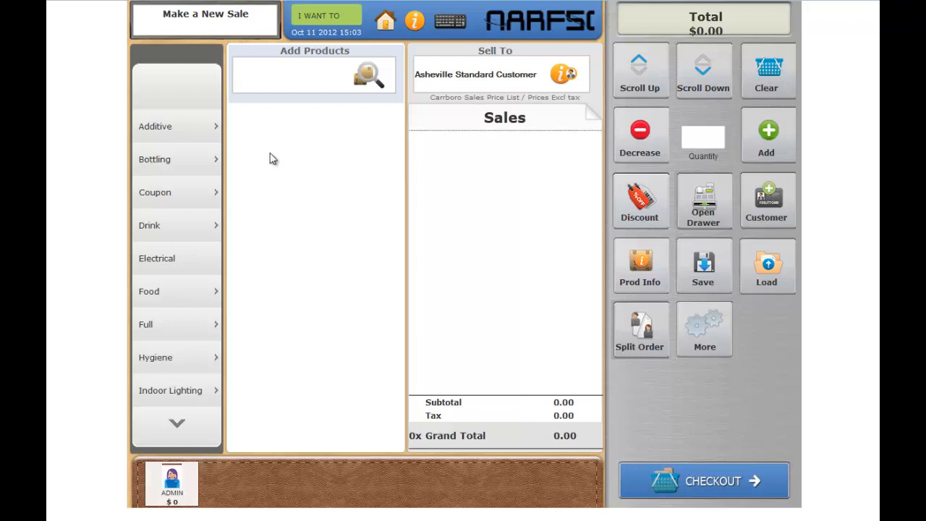
{"action": "left_click", "coordinate": [215, 131]}
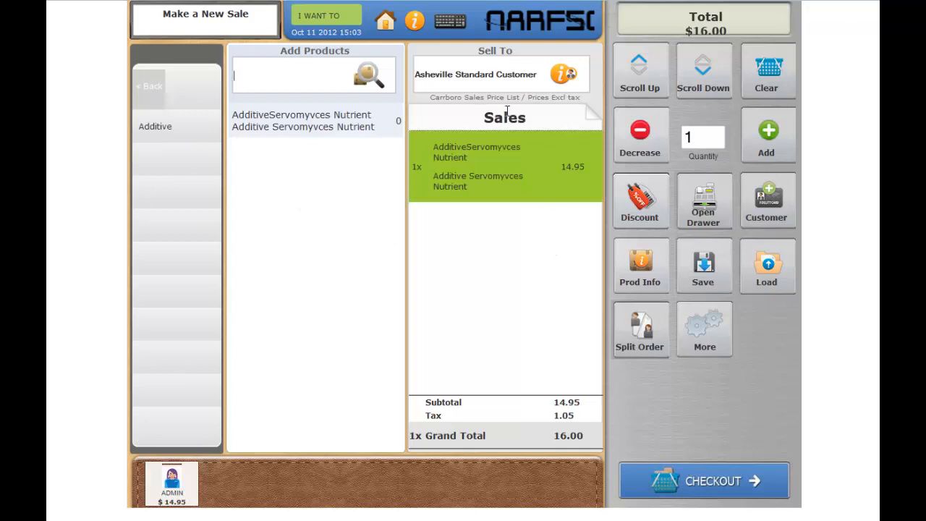
{"action": "left_click", "coordinate": [485, 77]}
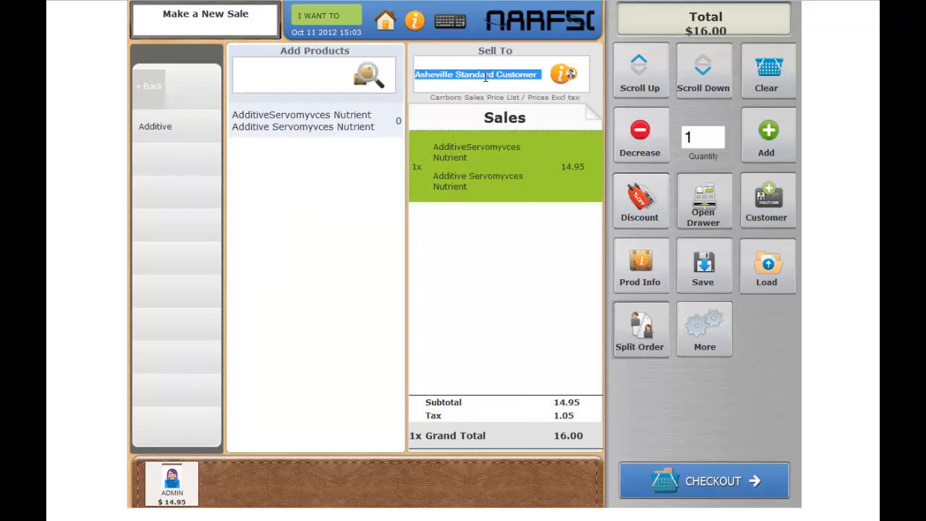
{"action": "type", "text": "ale"}
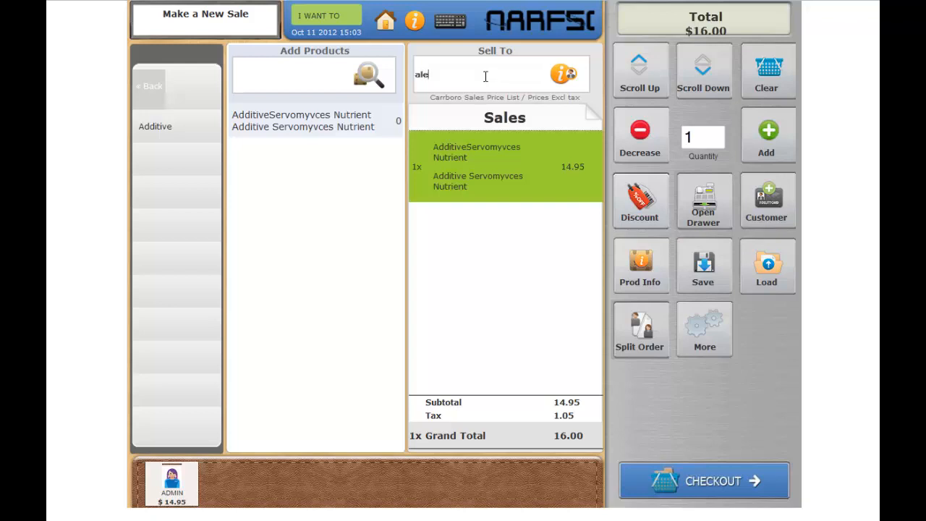
{"action": "left_click", "coordinate": [458, 106]}
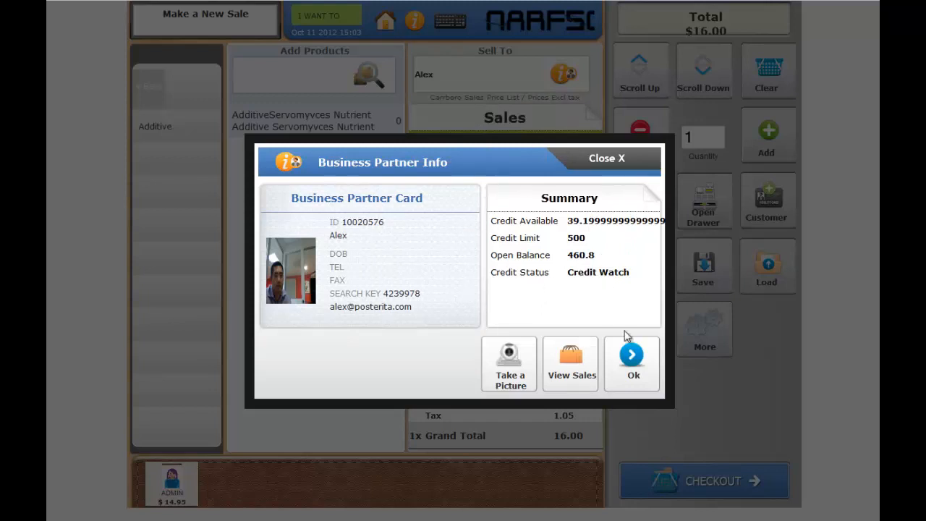
{"action": "left_click", "coordinate": [632, 358]}
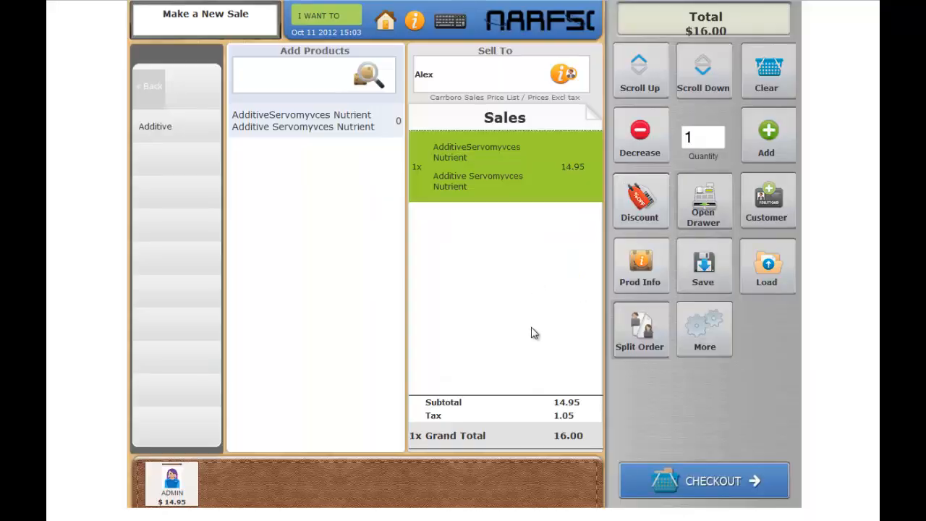
Step: Try to check out the sale with Customer Credit and dismiss the error
{"action": "left_click", "coordinate": [718, 481]}
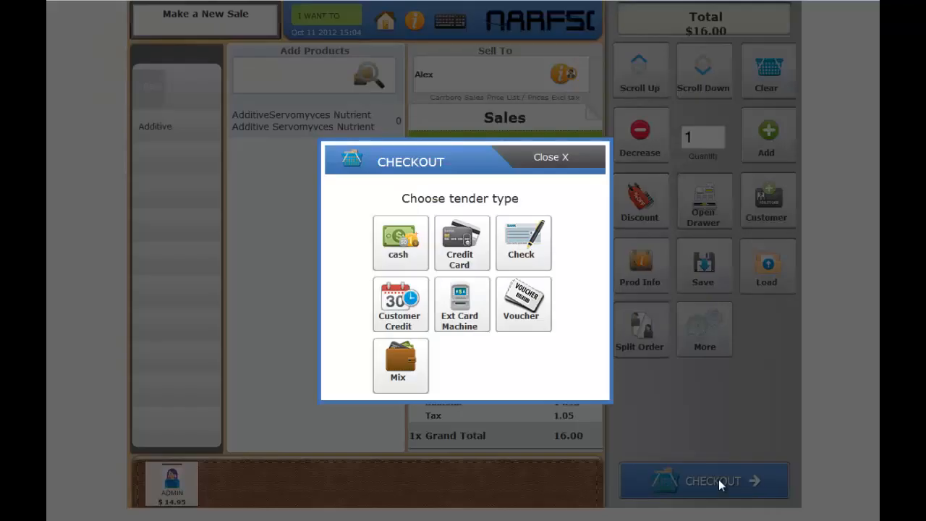
{"action": "left_click", "coordinate": [405, 326]}
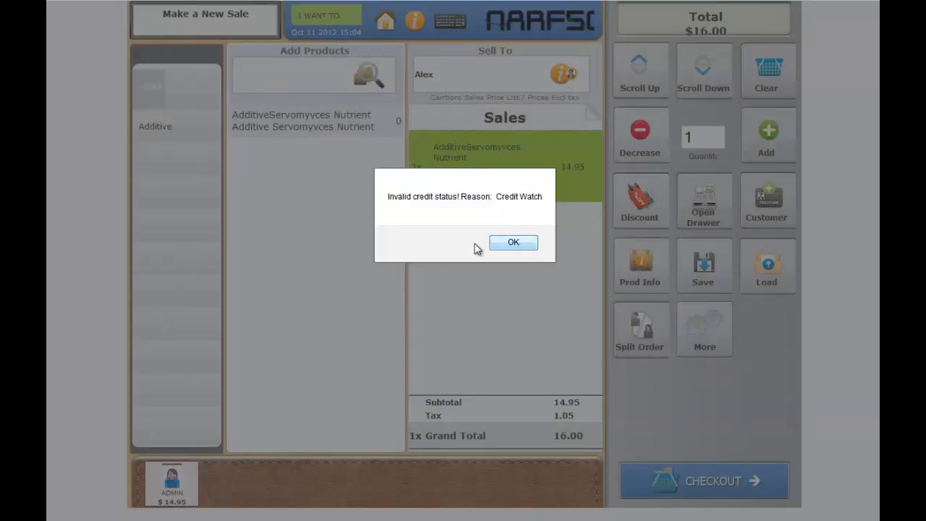
{"action": "left_click", "coordinate": [513, 245]}
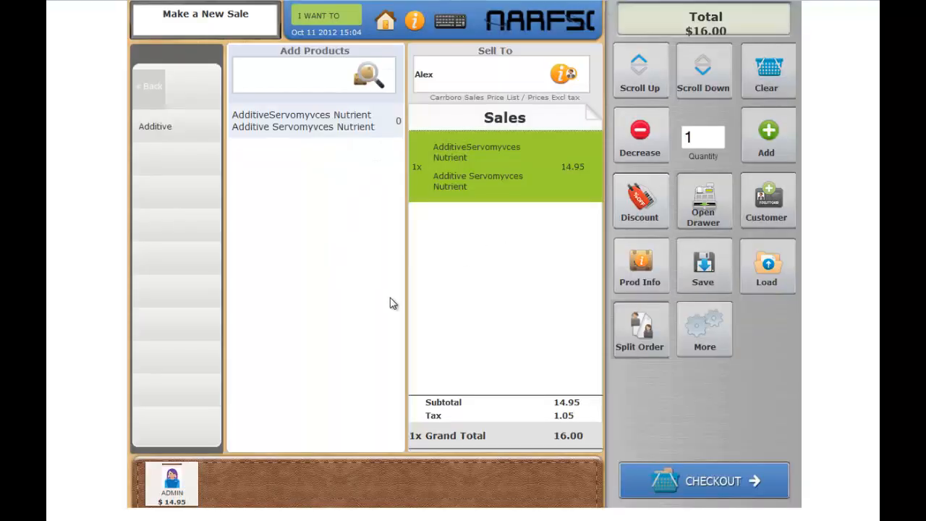
Step: Open the customer list from the main menu and open the sale's customer record
{"action": "left_click", "coordinate": [387, 27]}
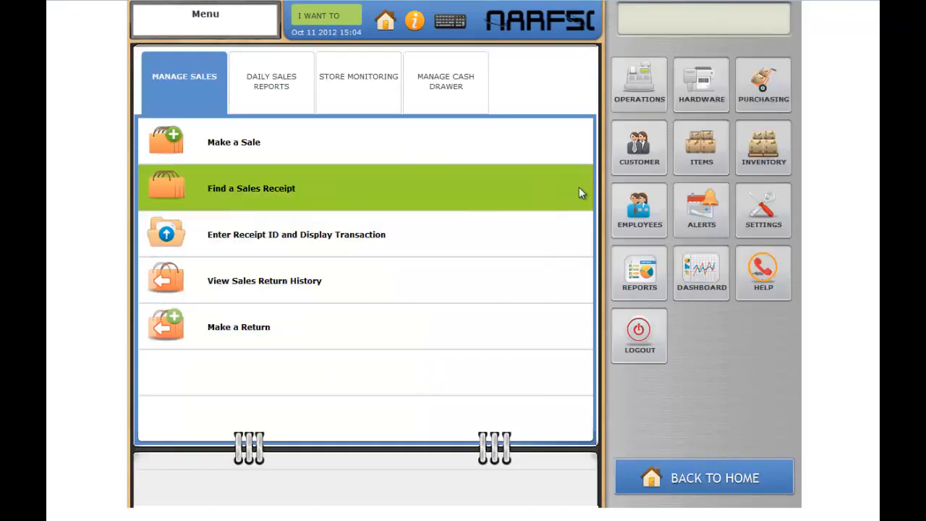
{"action": "left_click", "coordinate": [634, 165]}
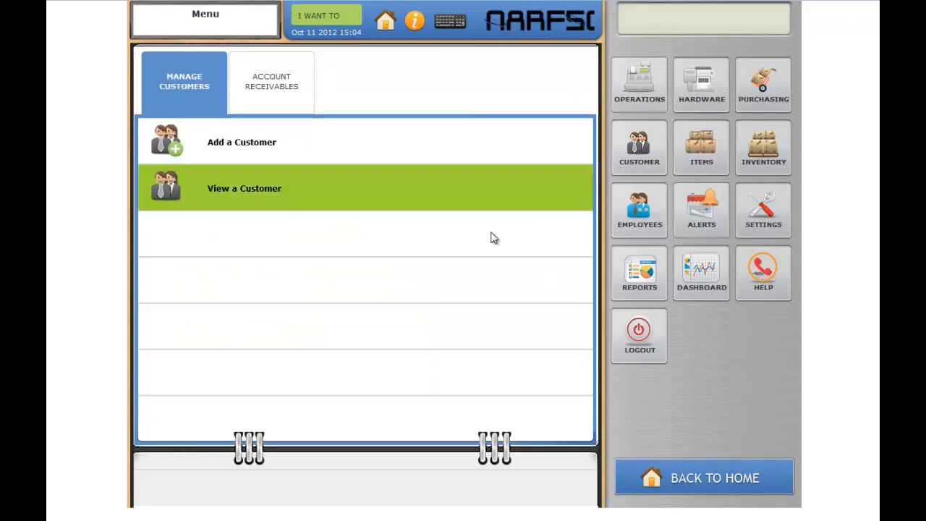
{"action": "left_click", "coordinate": [261, 189]}
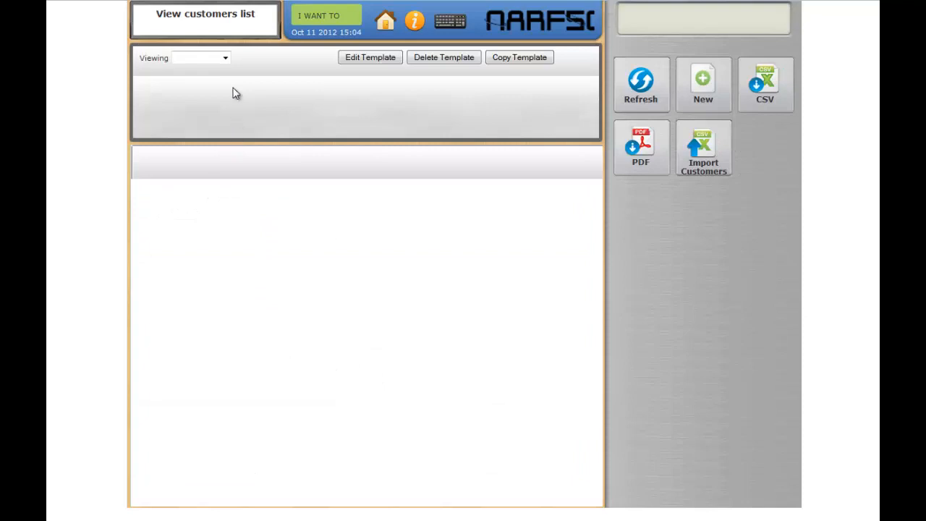
{"action": "left_click", "coordinate": [225, 58]}
{"action": "left_click", "coordinate": [226, 79]}
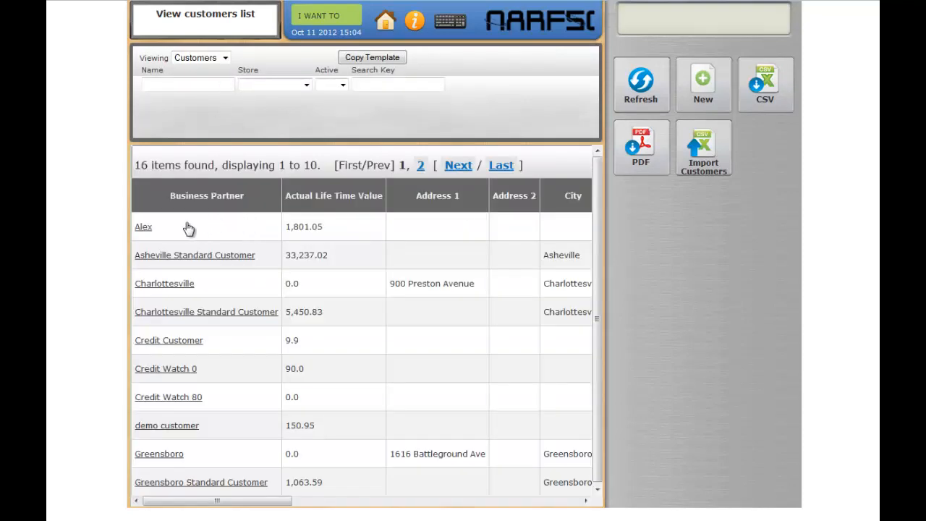
{"action": "left_click", "coordinate": [174, 231]}
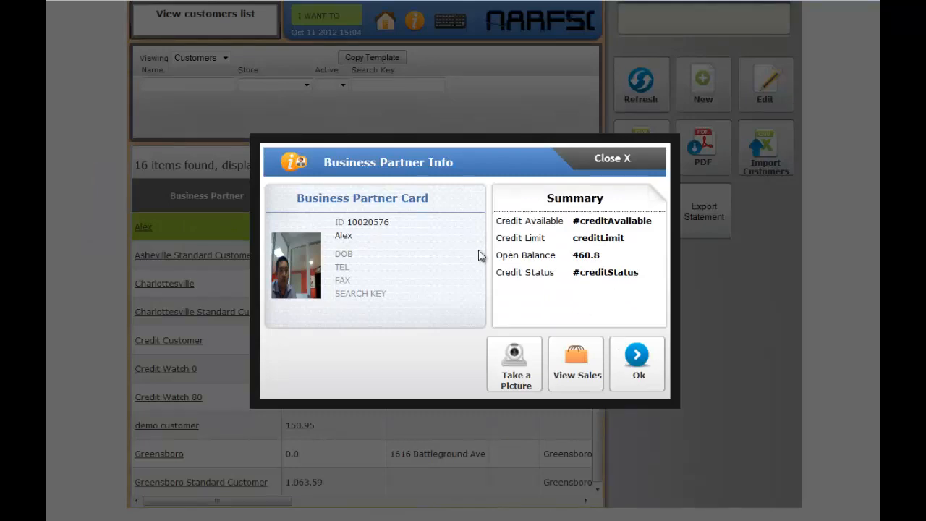
{"action": "left_click", "coordinate": [640, 368]}
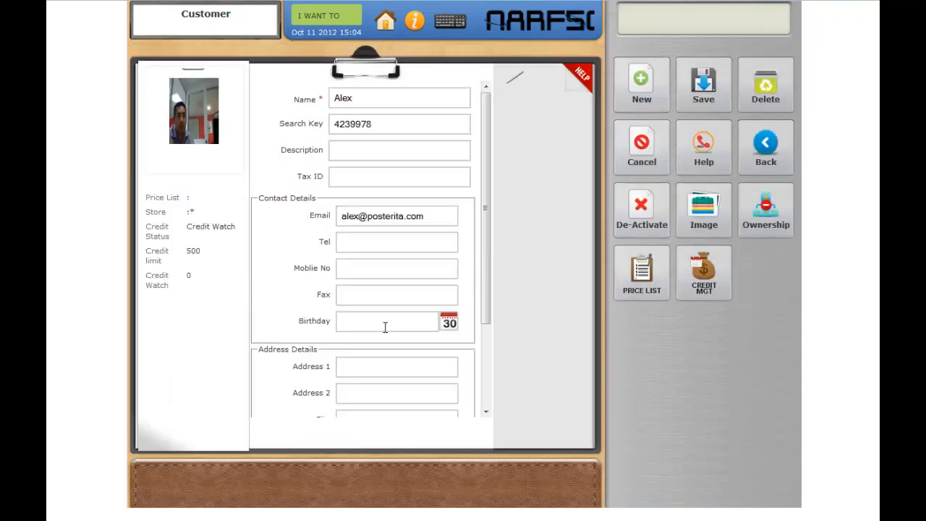
Step: Set the customer's credit status to Credit OK in Credit Management and save
{"action": "left_click", "coordinate": [704, 275]}
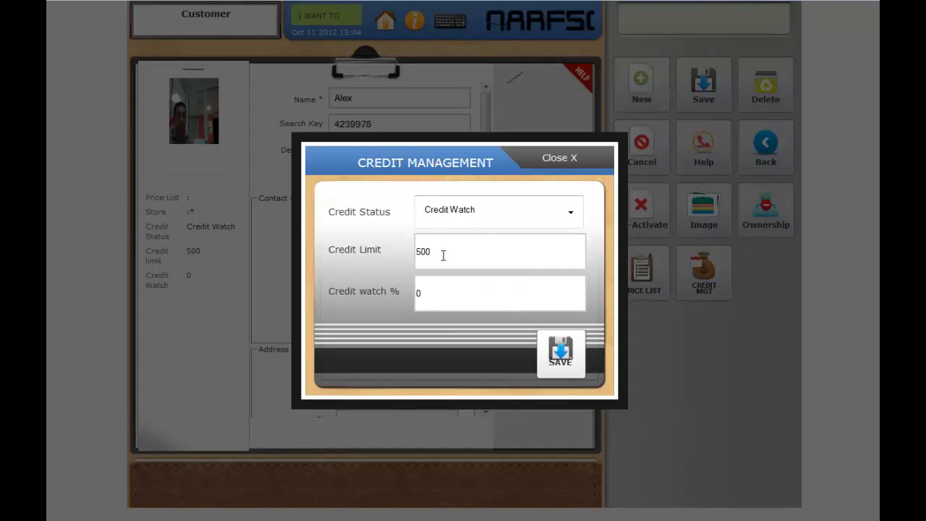
{"action": "left_click", "coordinate": [571, 212]}
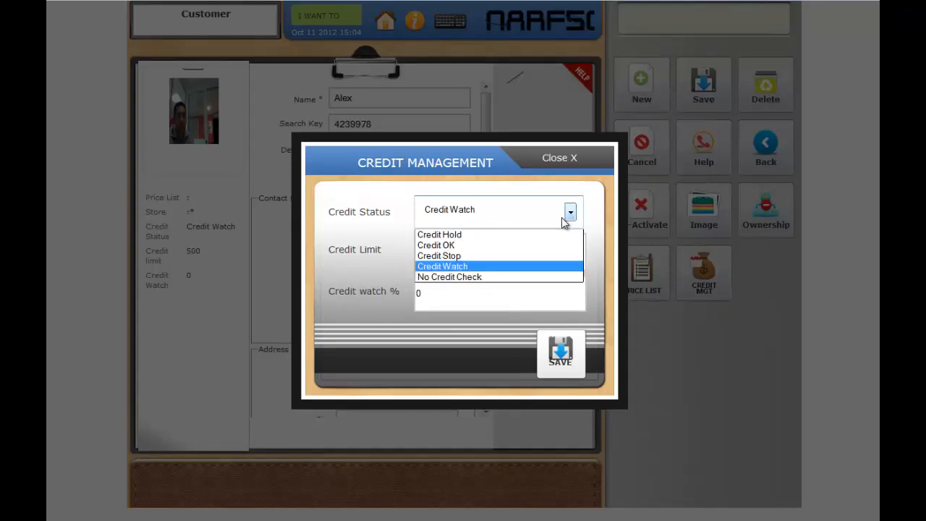
{"action": "left_click", "coordinate": [438, 246]}
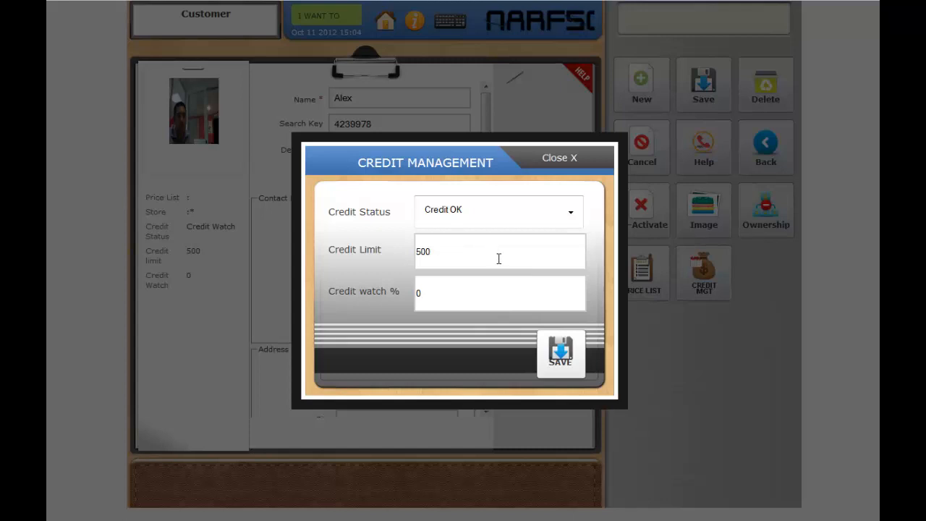
{"action": "left_click", "coordinate": [557, 359]}
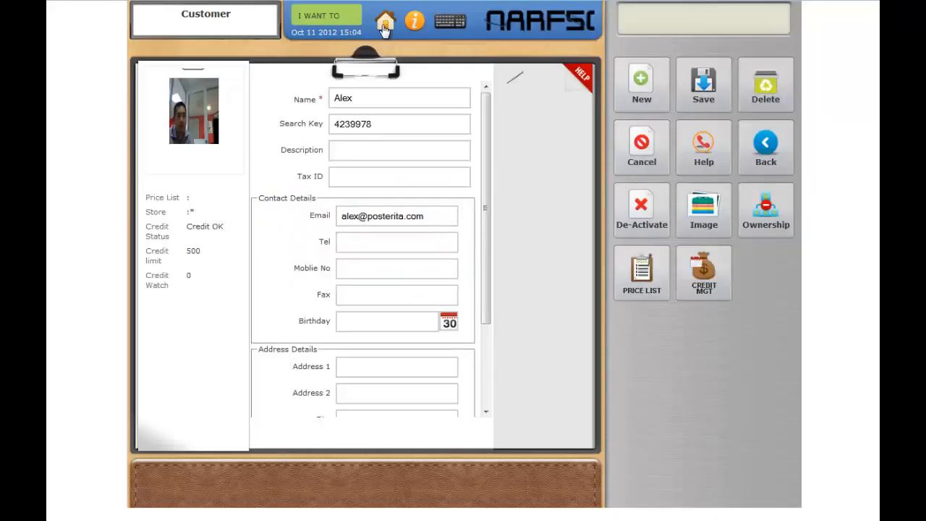
Step: Return to the sale and try again to check out with Customer Credit, dismissing the error
{"action": "left_click", "coordinate": [325, 28]}
{"action": "left_click", "coordinate": [322, 43]}
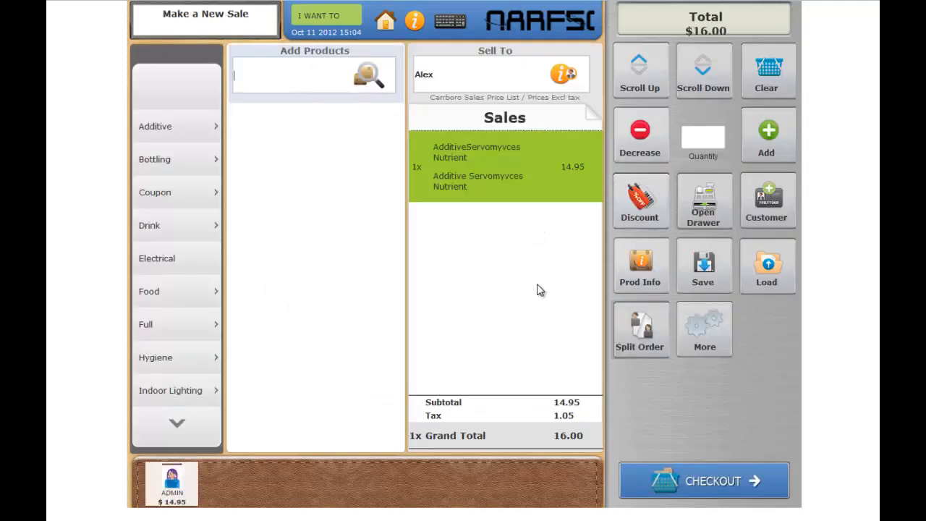
{"action": "left_click", "coordinate": [700, 484]}
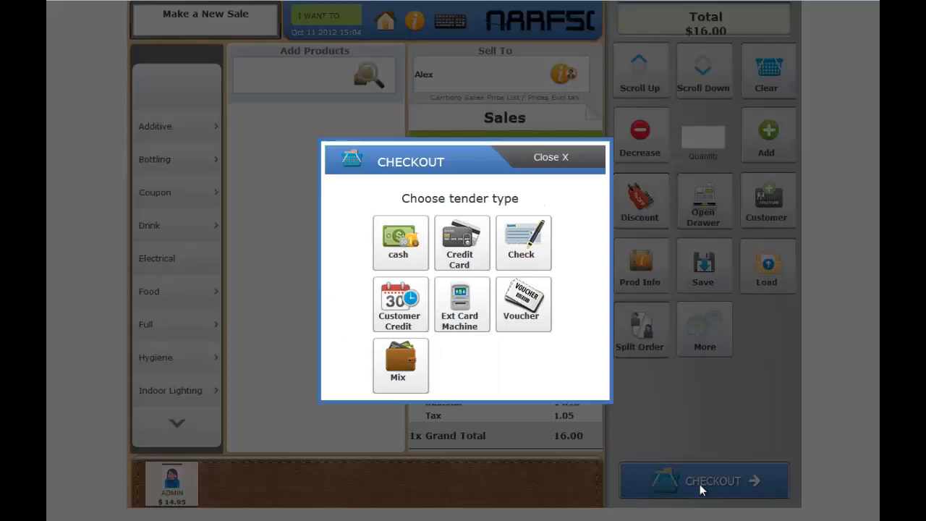
{"action": "left_click", "coordinate": [397, 322]}
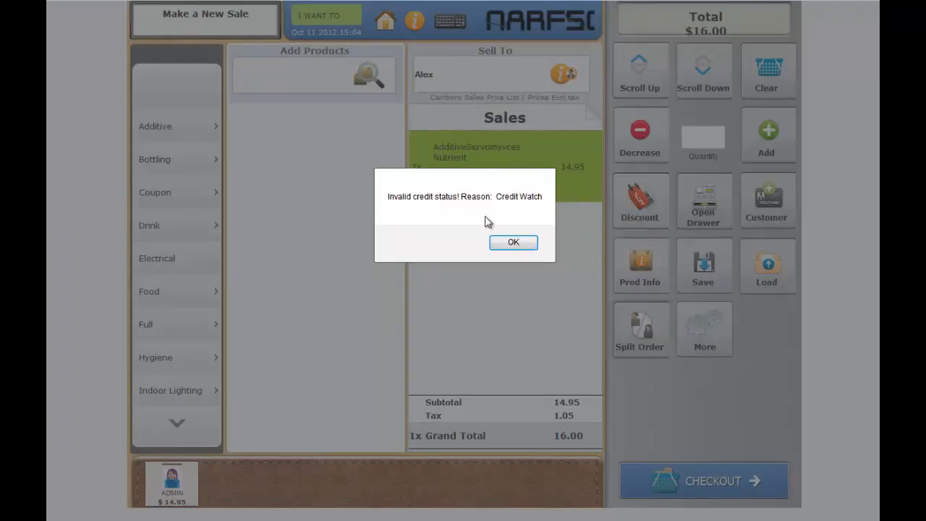
{"action": "left_click", "coordinate": [512, 242]}
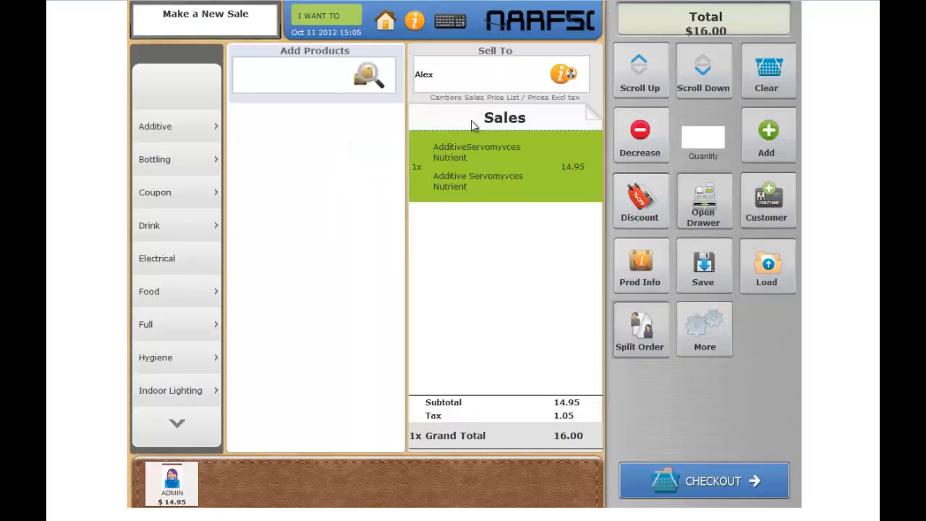
Step: Reassign the same customer to the sale by searching 'a' and close the customer info
{"action": "double_click", "coordinate": [439, 75]}
{"action": "type", "text": "a"}
{"action": "left_click", "coordinate": [442, 112]}
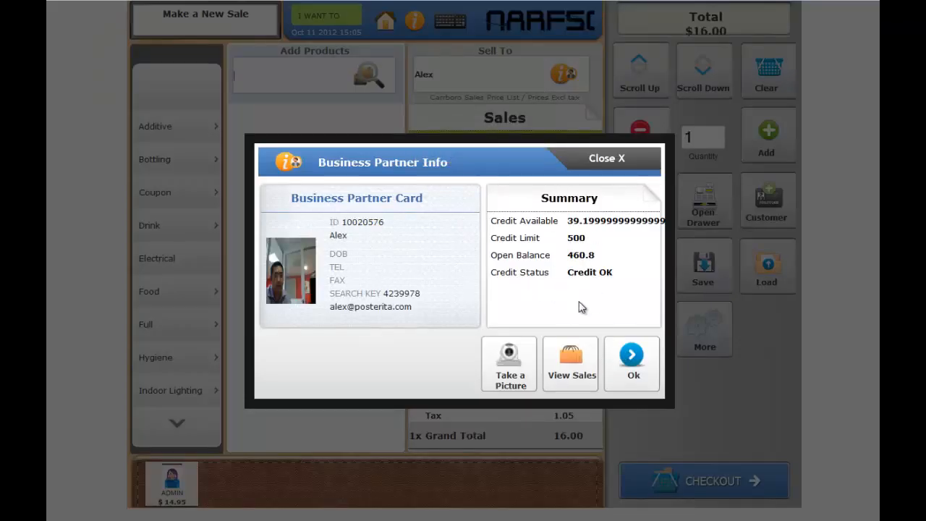
{"action": "left_click", "coordinate": [631, 361]}
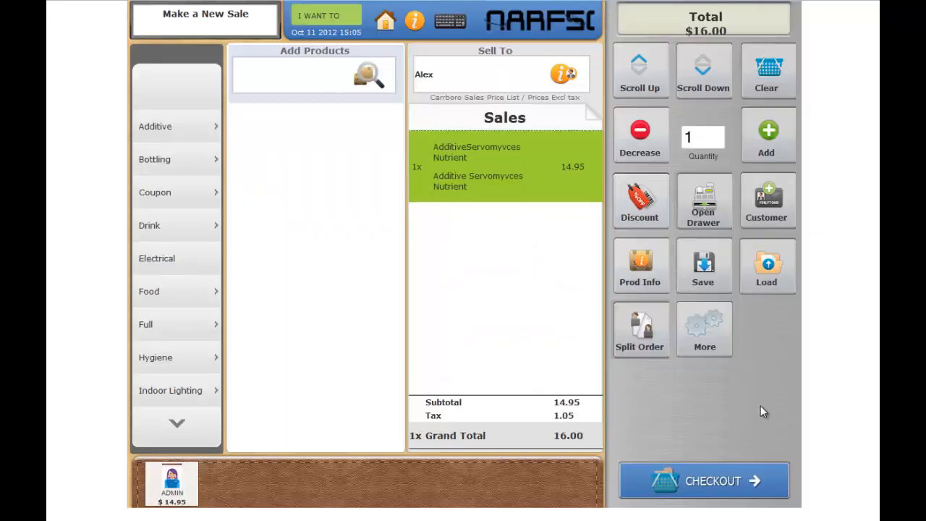
Step: Check out the sale using the Customer Credit tender and choose to deliver the products now
{"action": "left_click", "coordinate": [726, 489]}
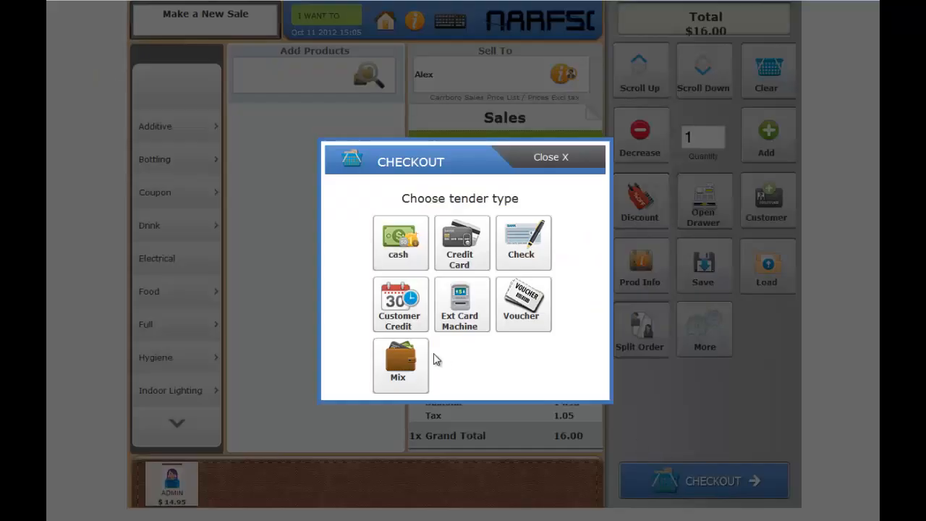
{"action": "left_click", "coordinate": [414, 311]}
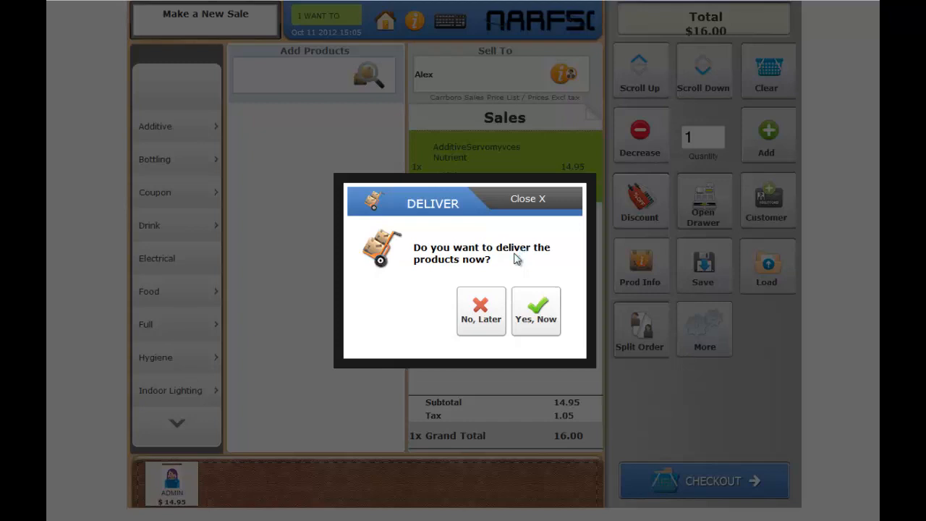
{"action": "left_click", "coordinate": [539, 317]}
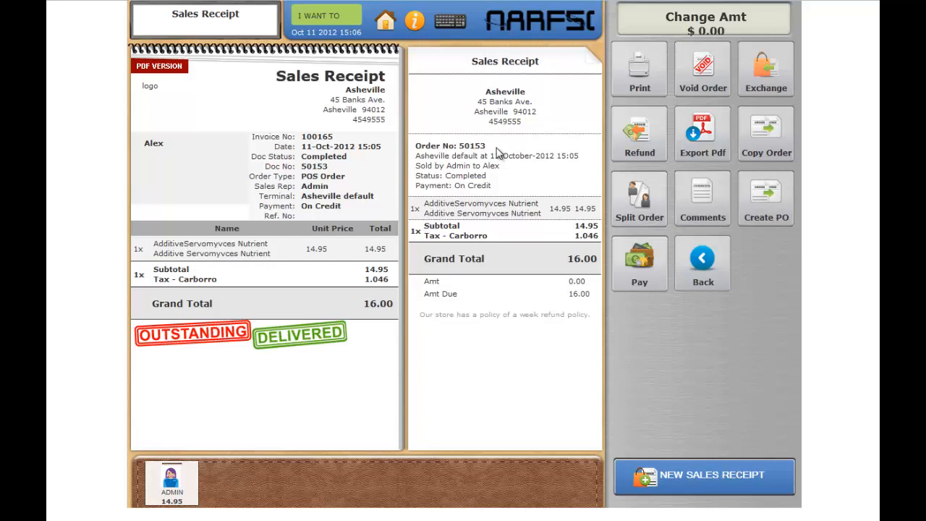
Step: Select and copy the order number shown on the sales receipt
{"action": "left_click_drag", "start_coordinate": [486, 147], "coordinate": [462, 149]}
{"action": "right_click", "coordinate": [478, 152]}
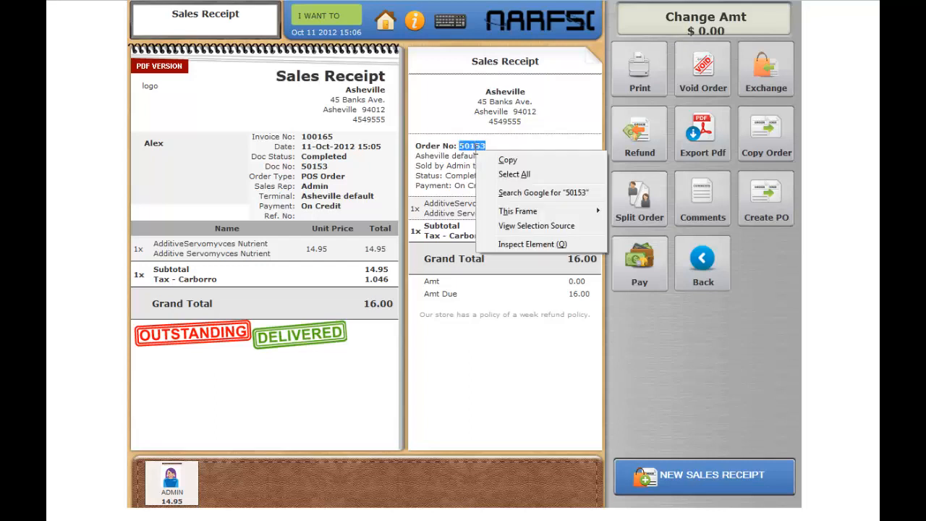
{"action": "left_click", "coordinate": [486, 160]}
Step: Return to the main menu and start making a new sale
{"action": "left_click", "coordinate": [384, 23]}
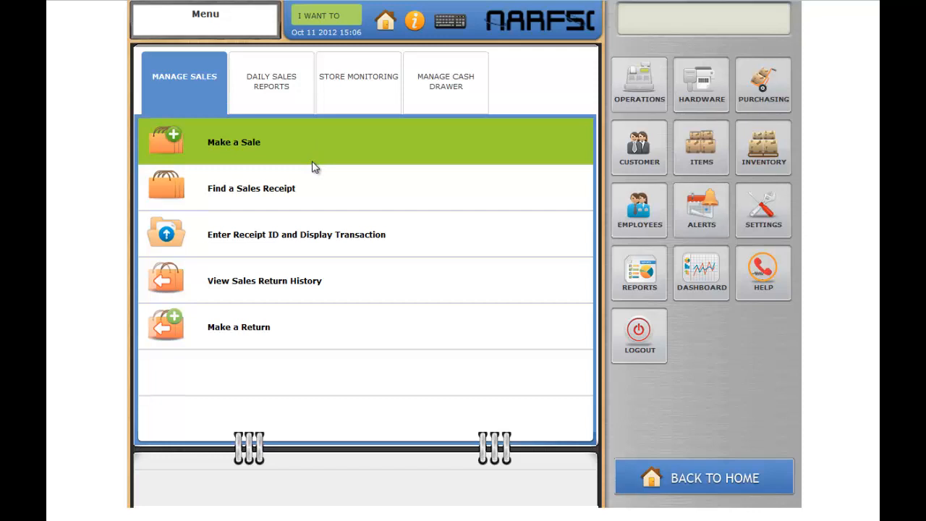
{"action": "left_click", "coordinate": [323, 27]}
{"action": "left_click", "coordinate": [353, 139]}
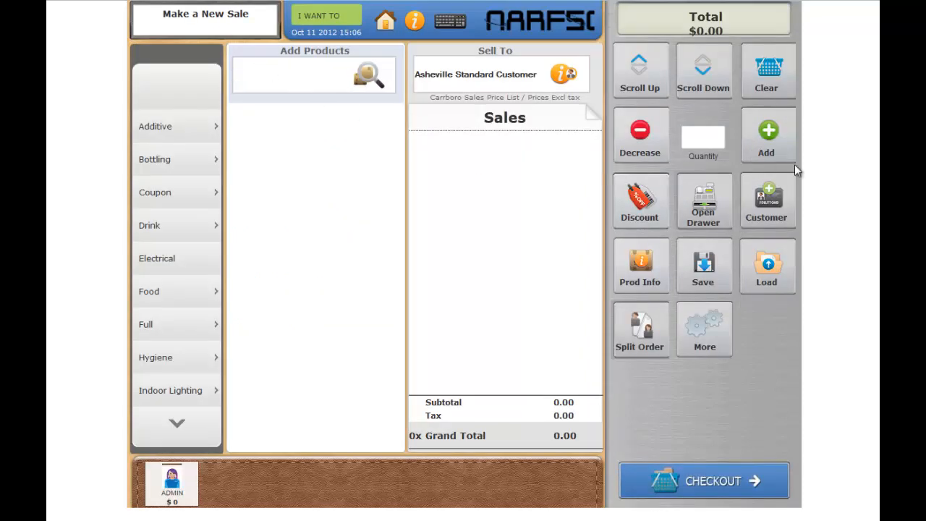
Step: Load the outstanding credit order by entering its order number
{"action": "left_click", "coordinate": [764, 269]}
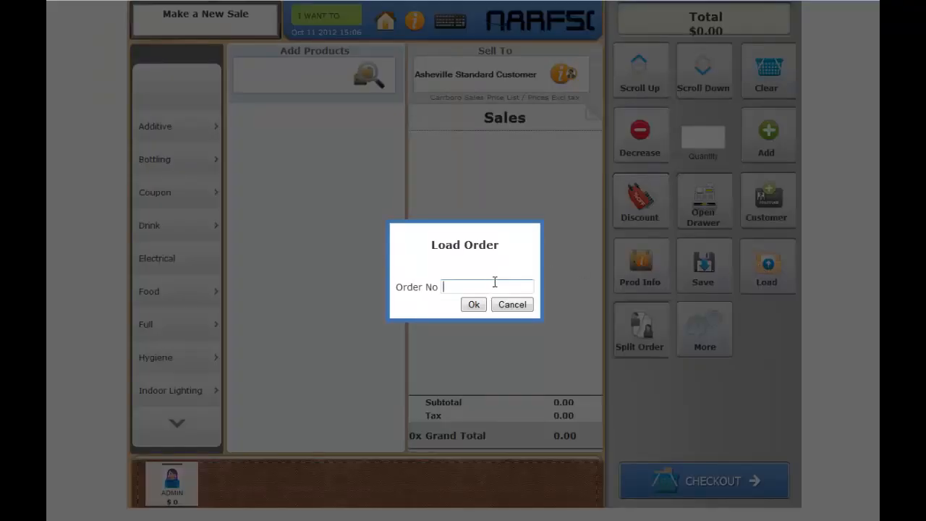
{"action": "type", "text": "50153"}
{"action": "left_click", "coordinate": [473, 304]}
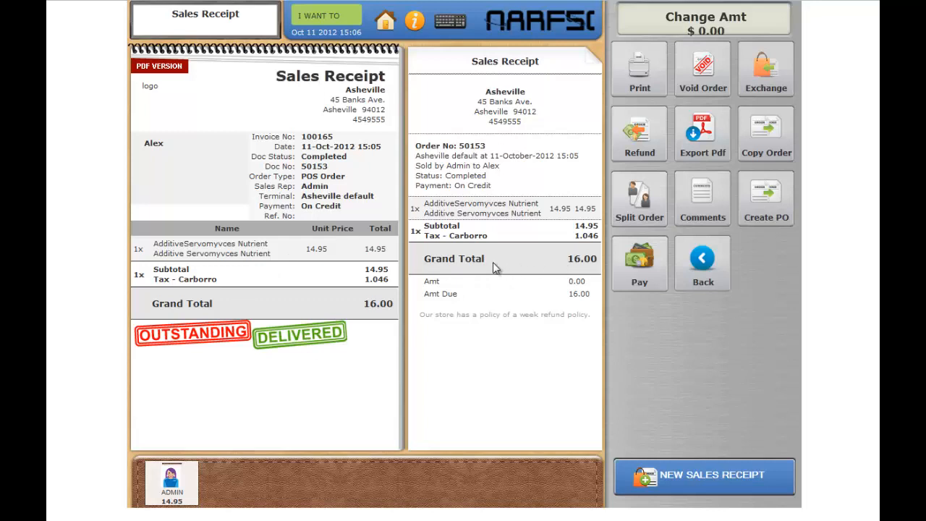
Step: Pay the loaded order's outstanding balance with cash, tendering 16.00
{"action": "left_click", "coordinate": [635, 271]}
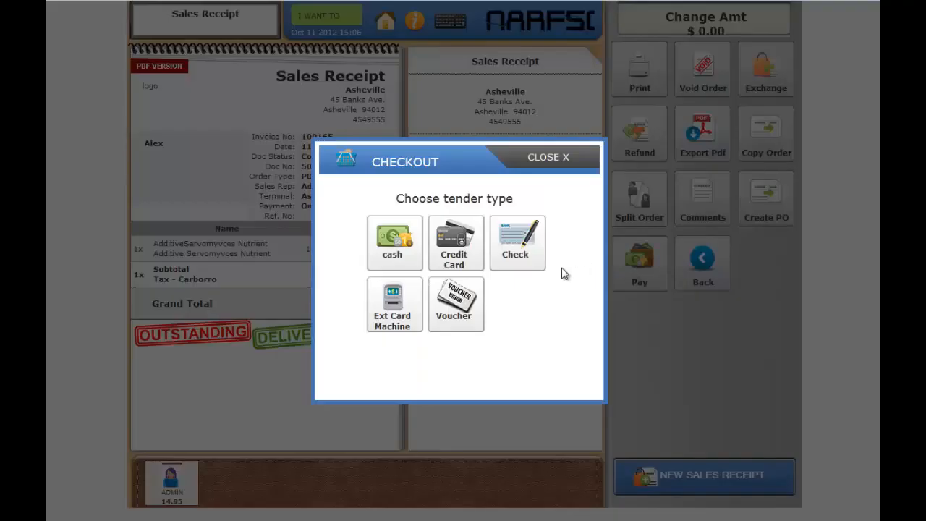
{"action": "left_click", "coordinate": [411, 263]}
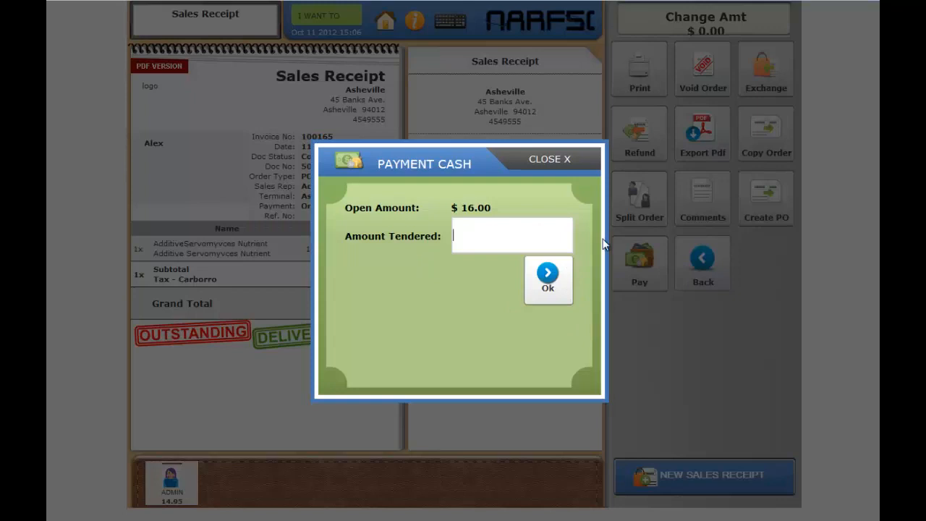
{"action": "type", "text": "16.00"}
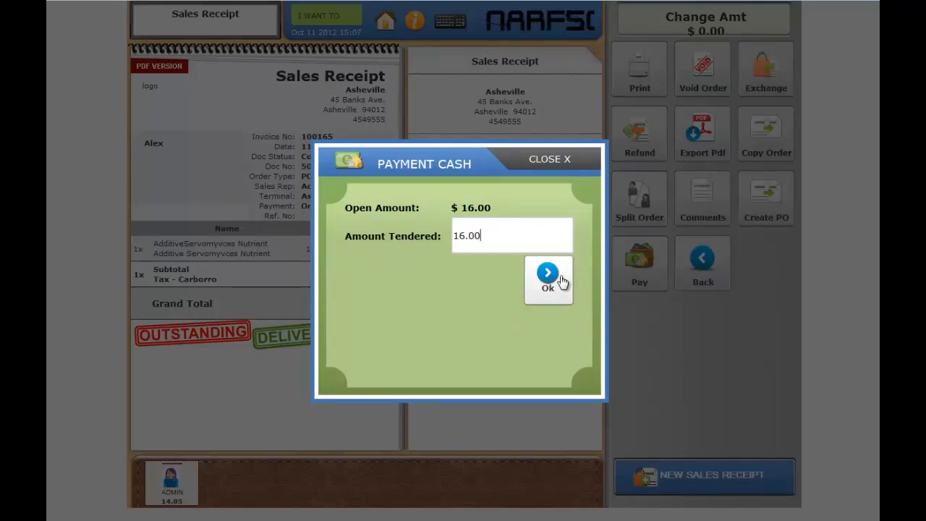
{"action": "left_click", "coordinate": [548, 278]}
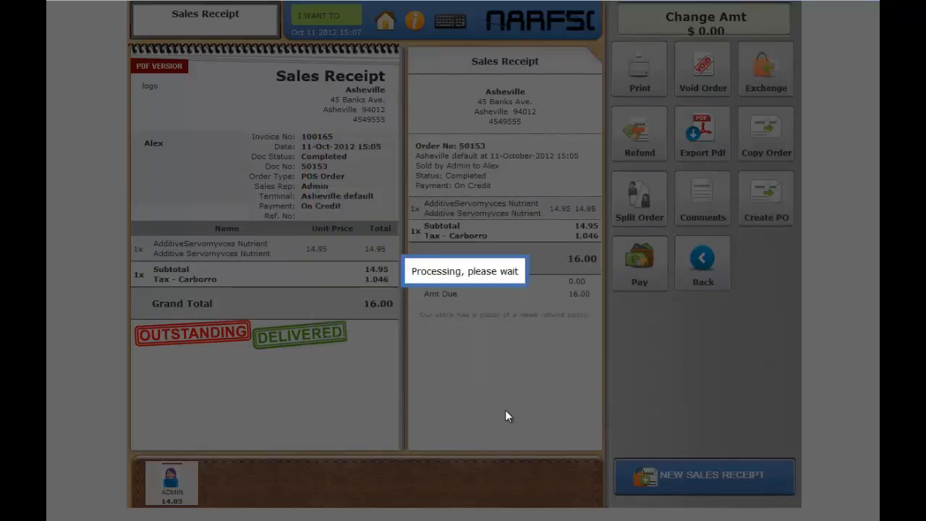